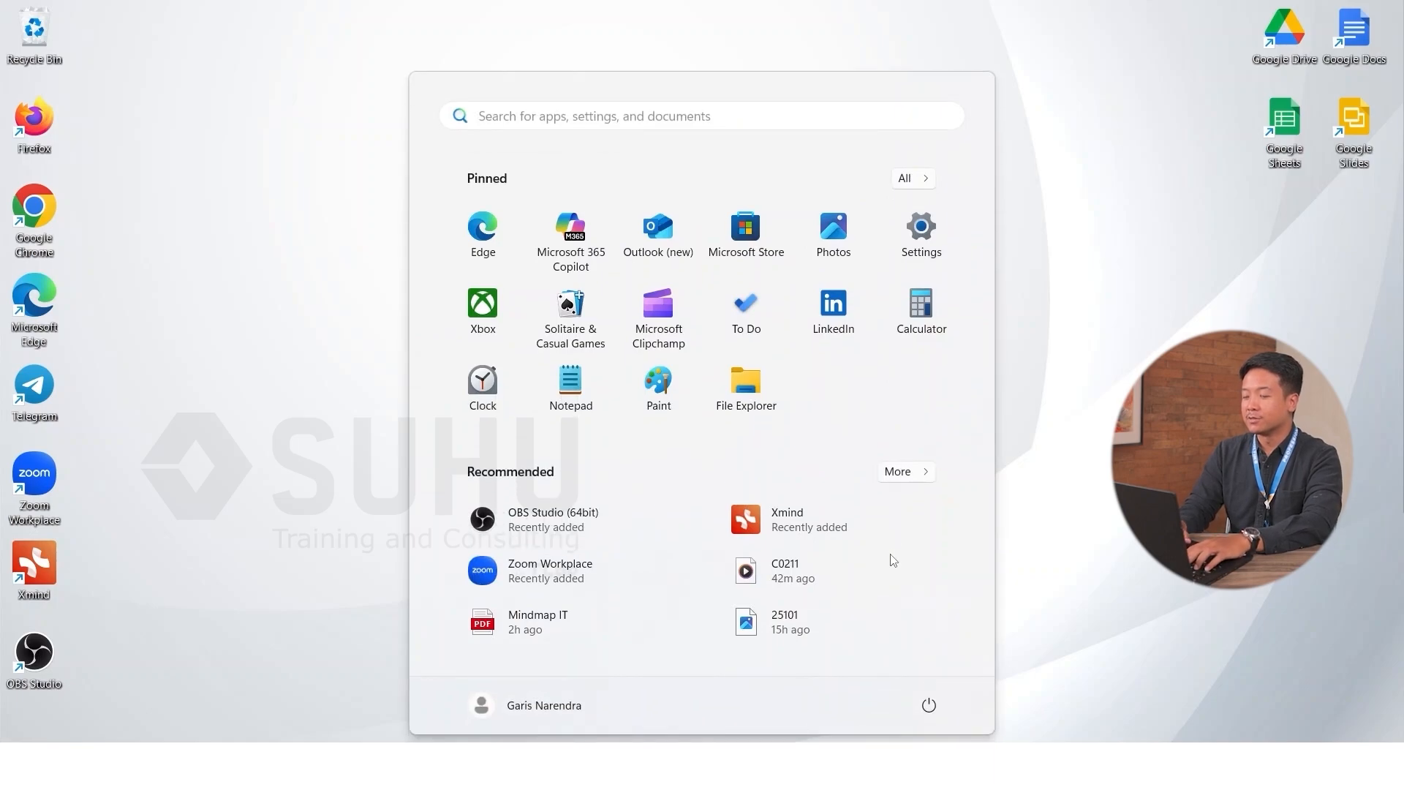
Step: Search 'bitlocker' to open Manage BitLocker, then start turning on BitLocker for Data (D:)
type("bitlc")
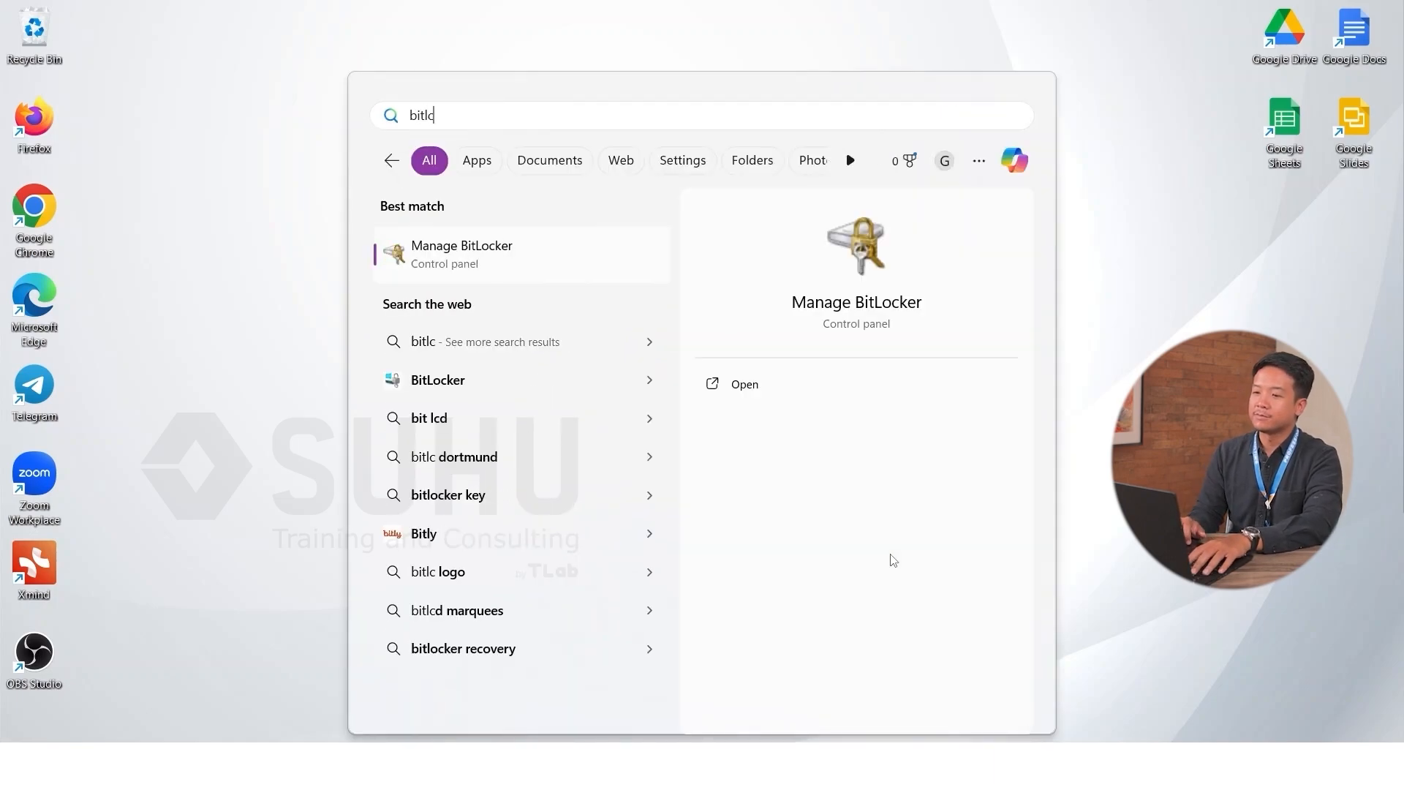
left_click(504, 264)
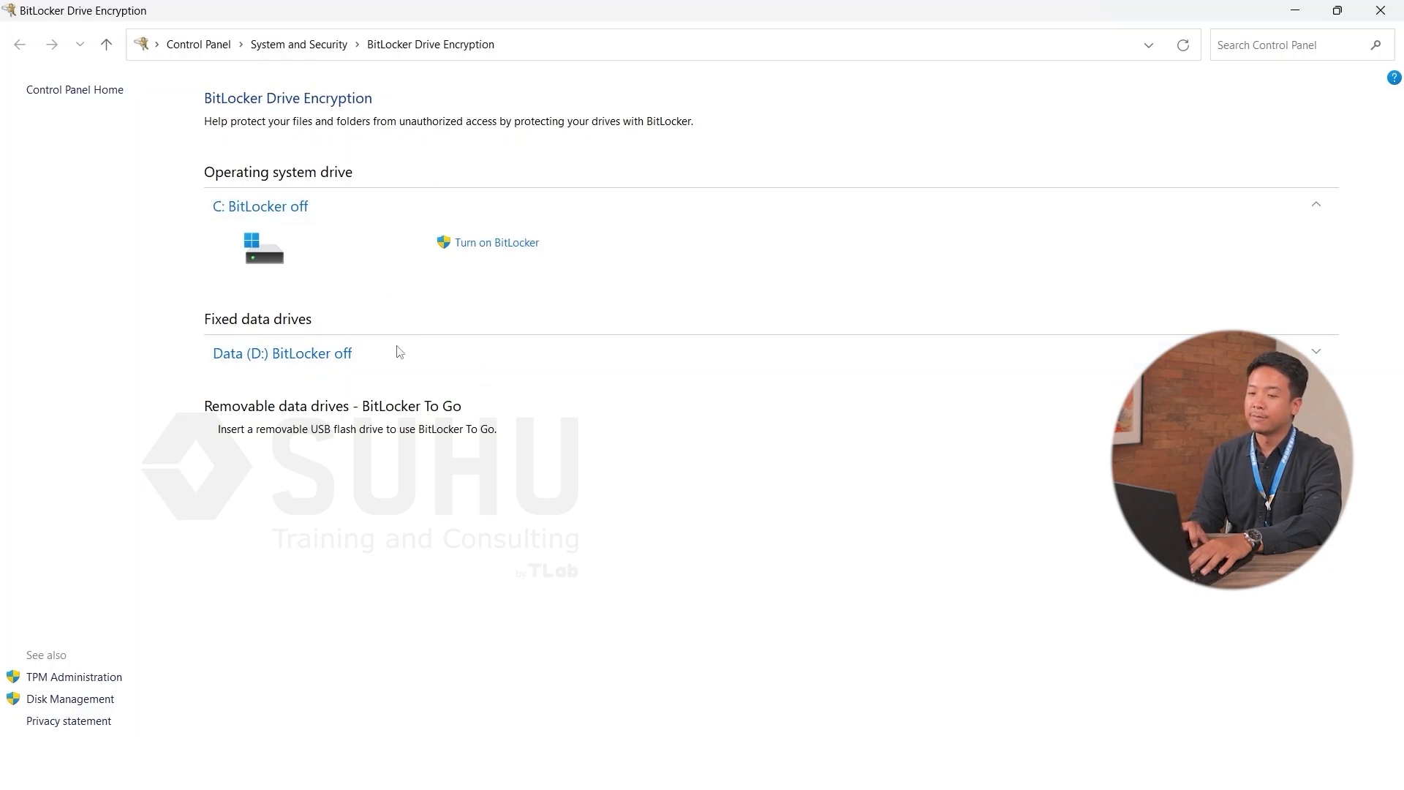
left_click(459, 361)
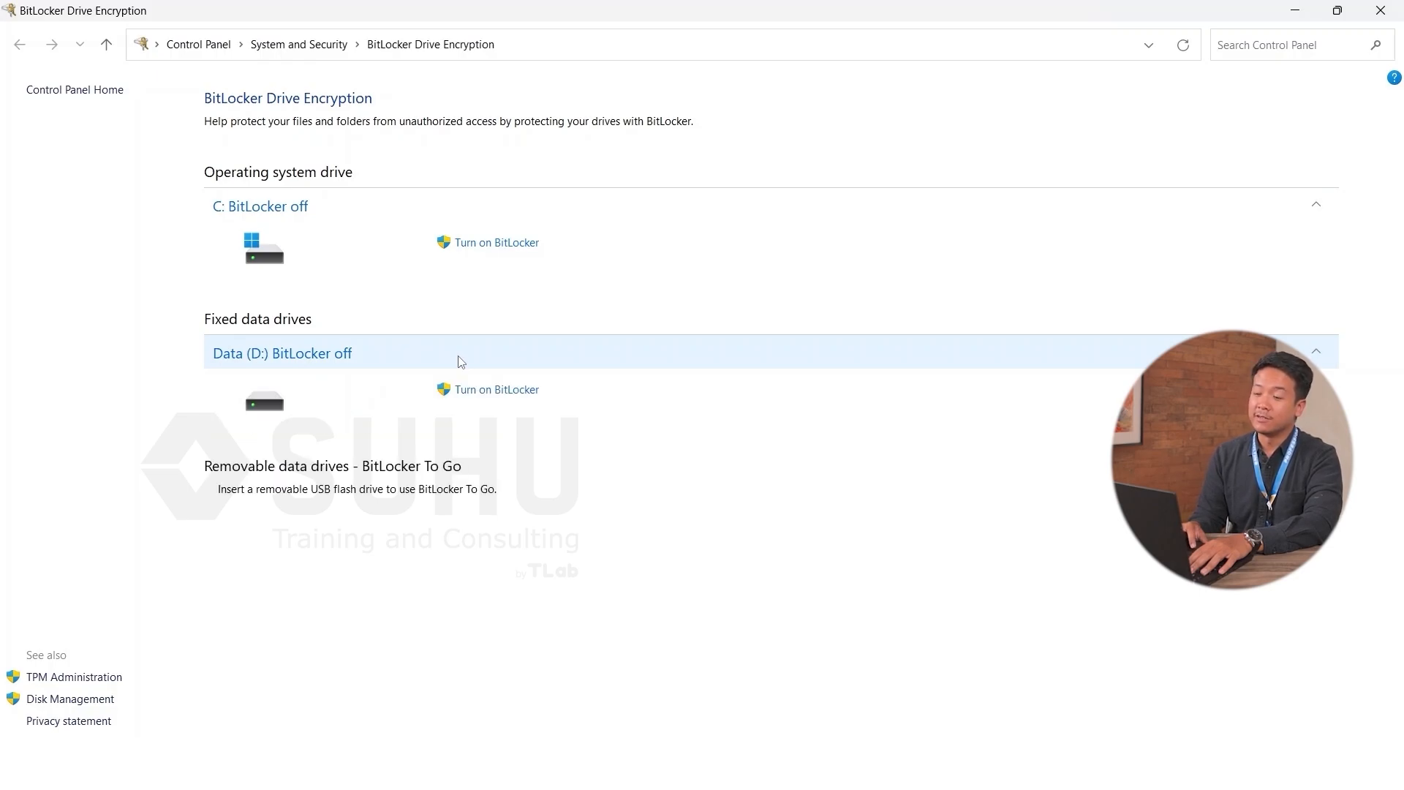
left_click(532, 399)
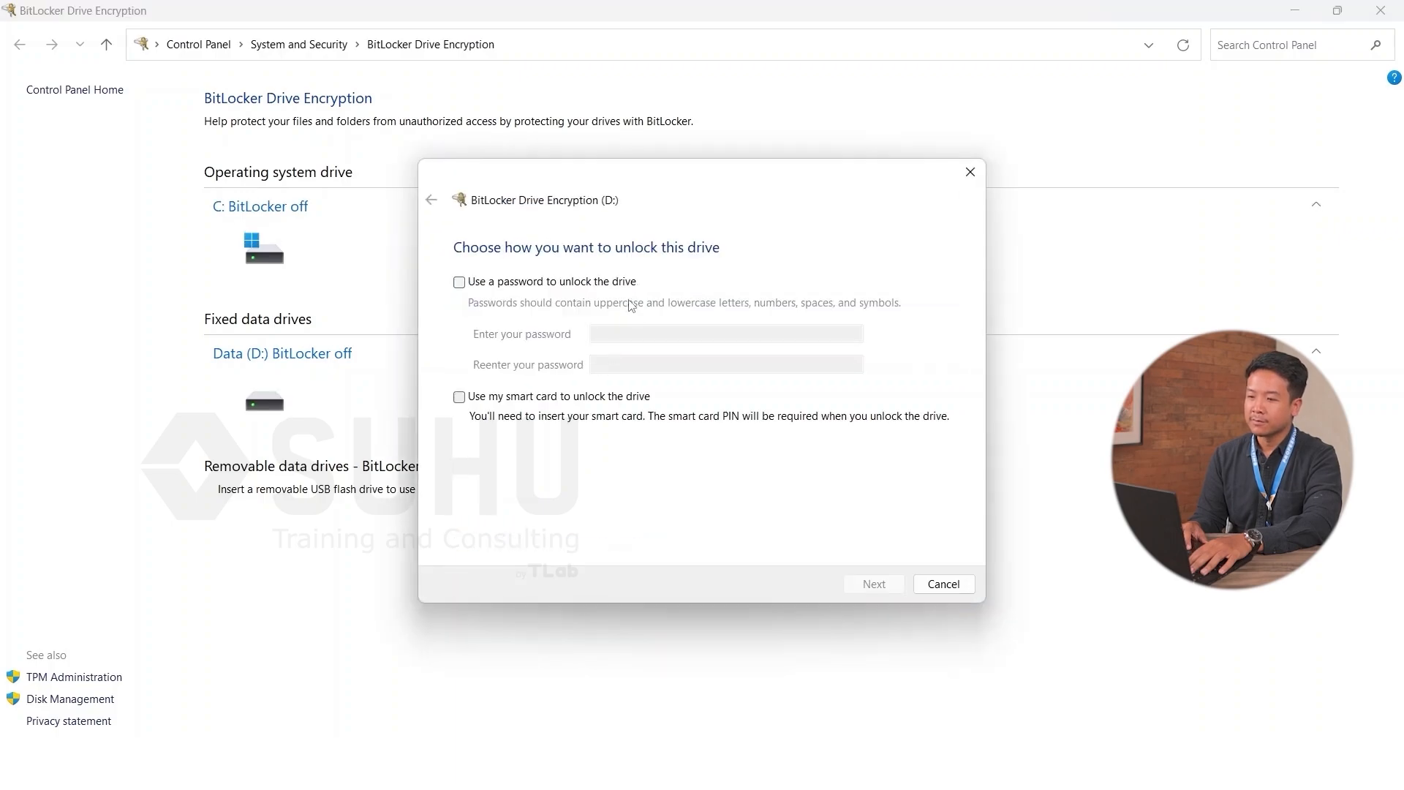
Step: Choose password unlocking for D:, enter and confirm the drive password, and continue
left_click(501, 287)
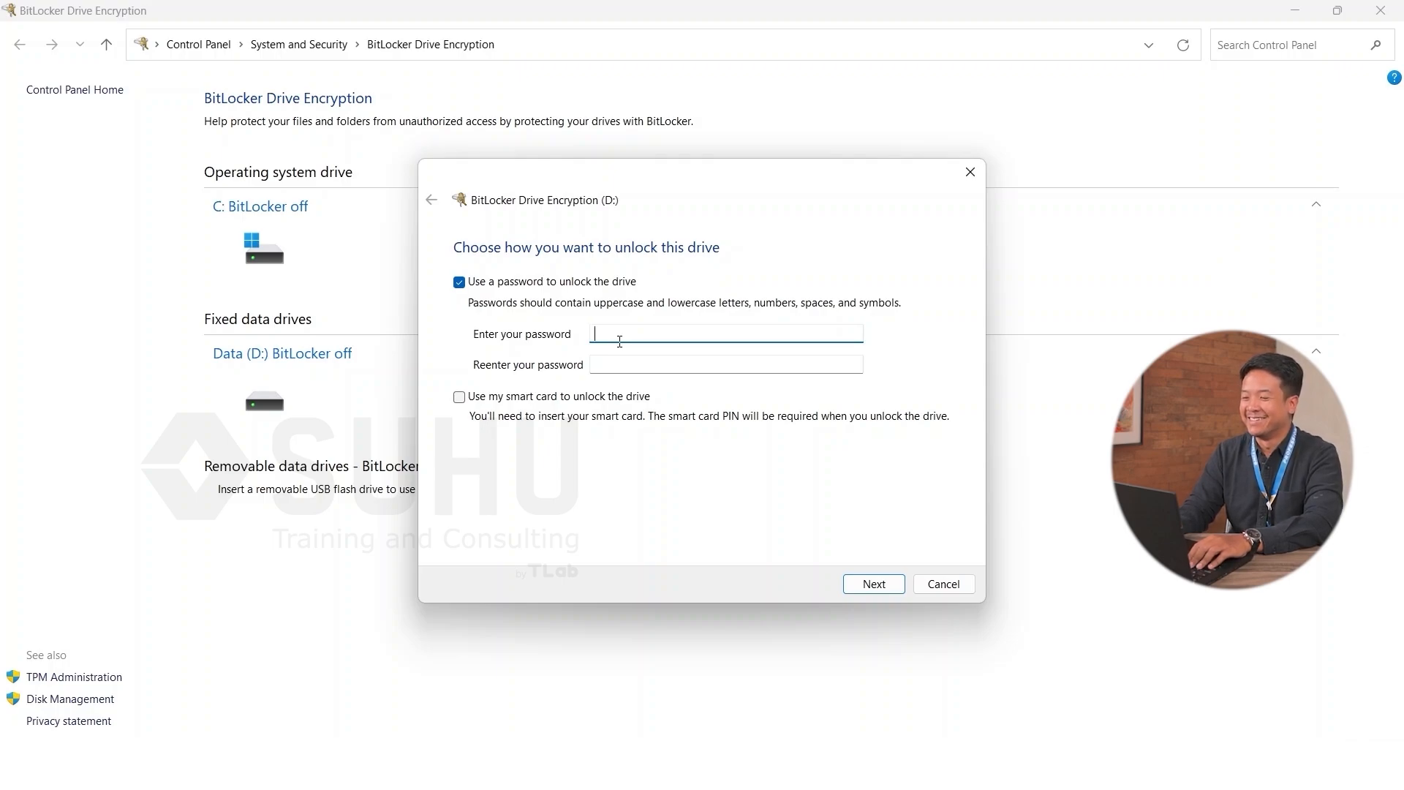
type("P")
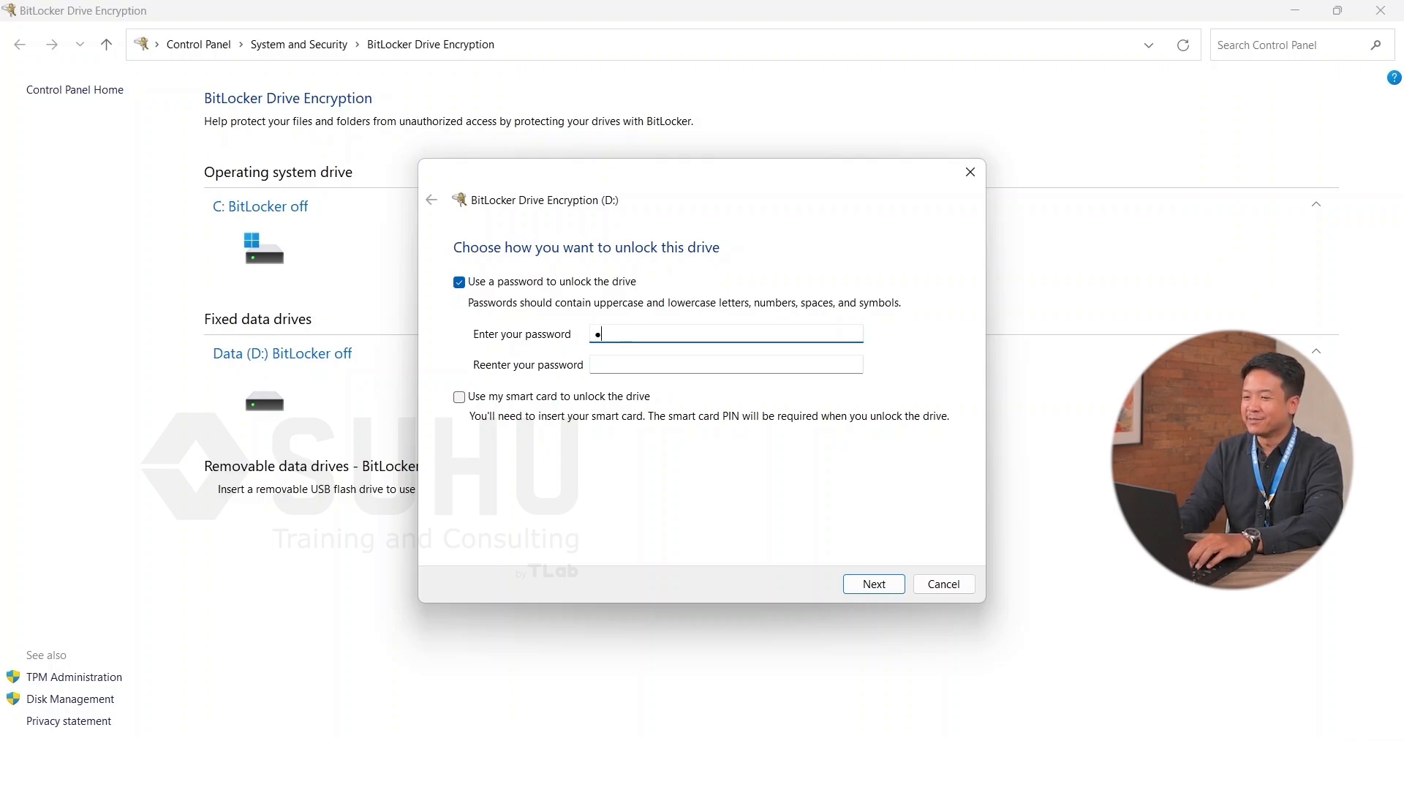
type("@ssw")
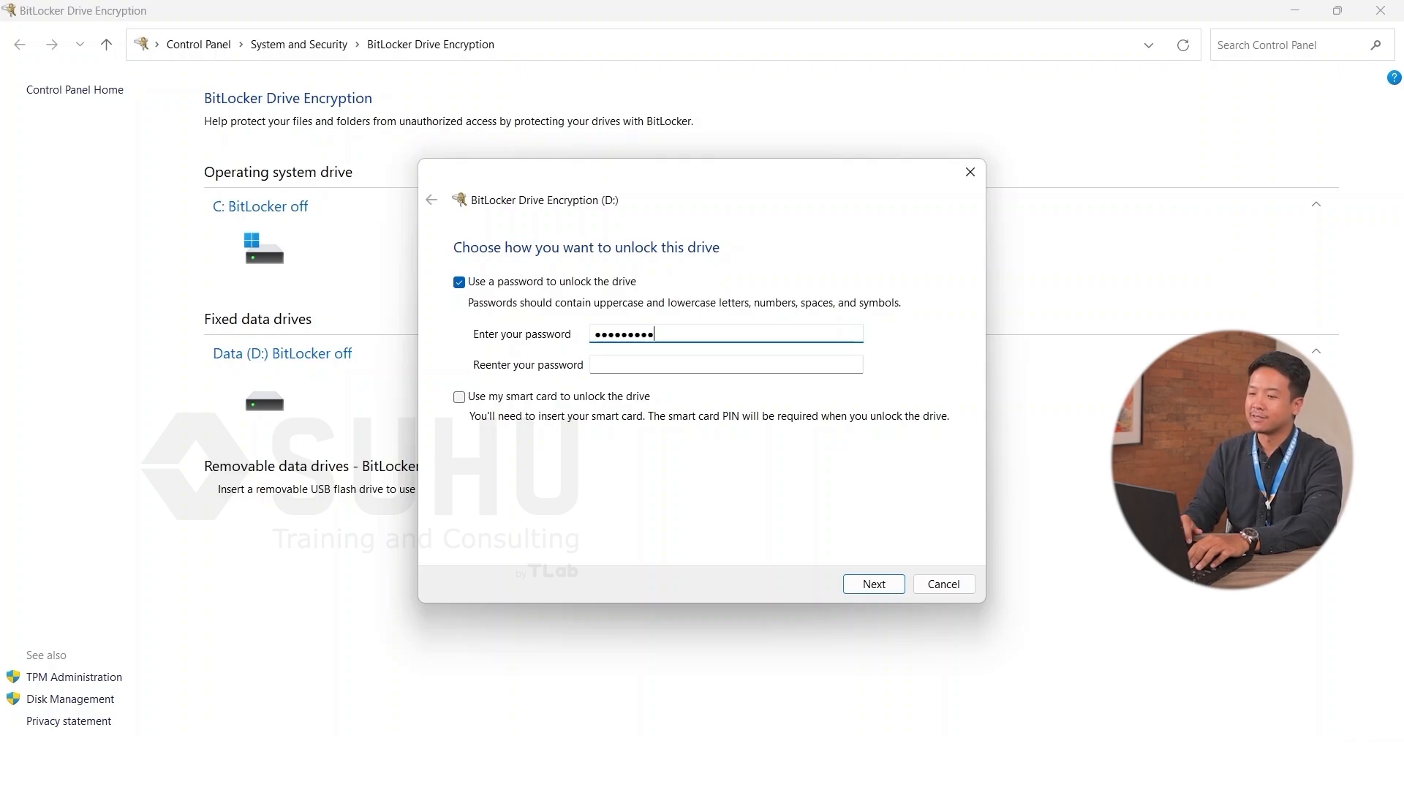
left_click(615, 368)
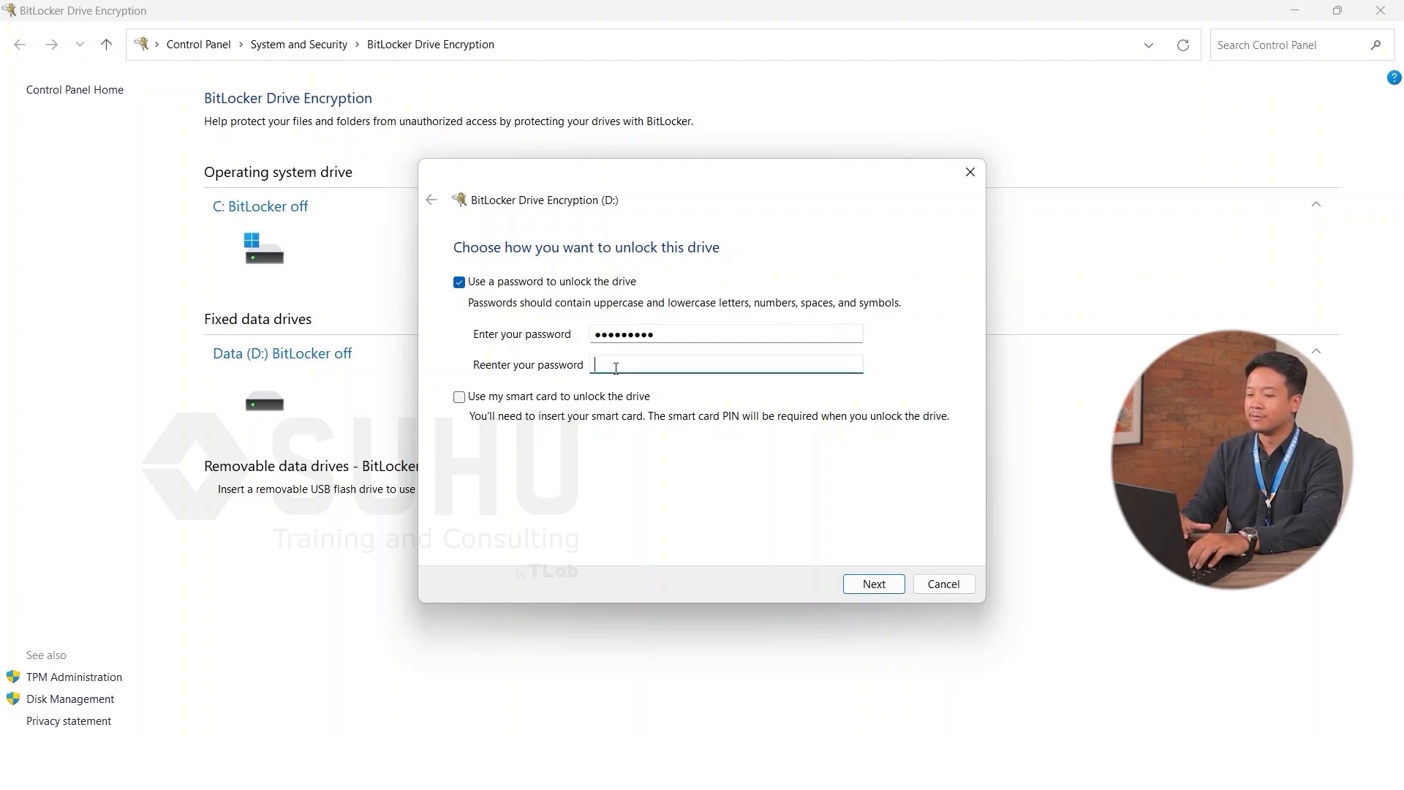
type("•••••••••")
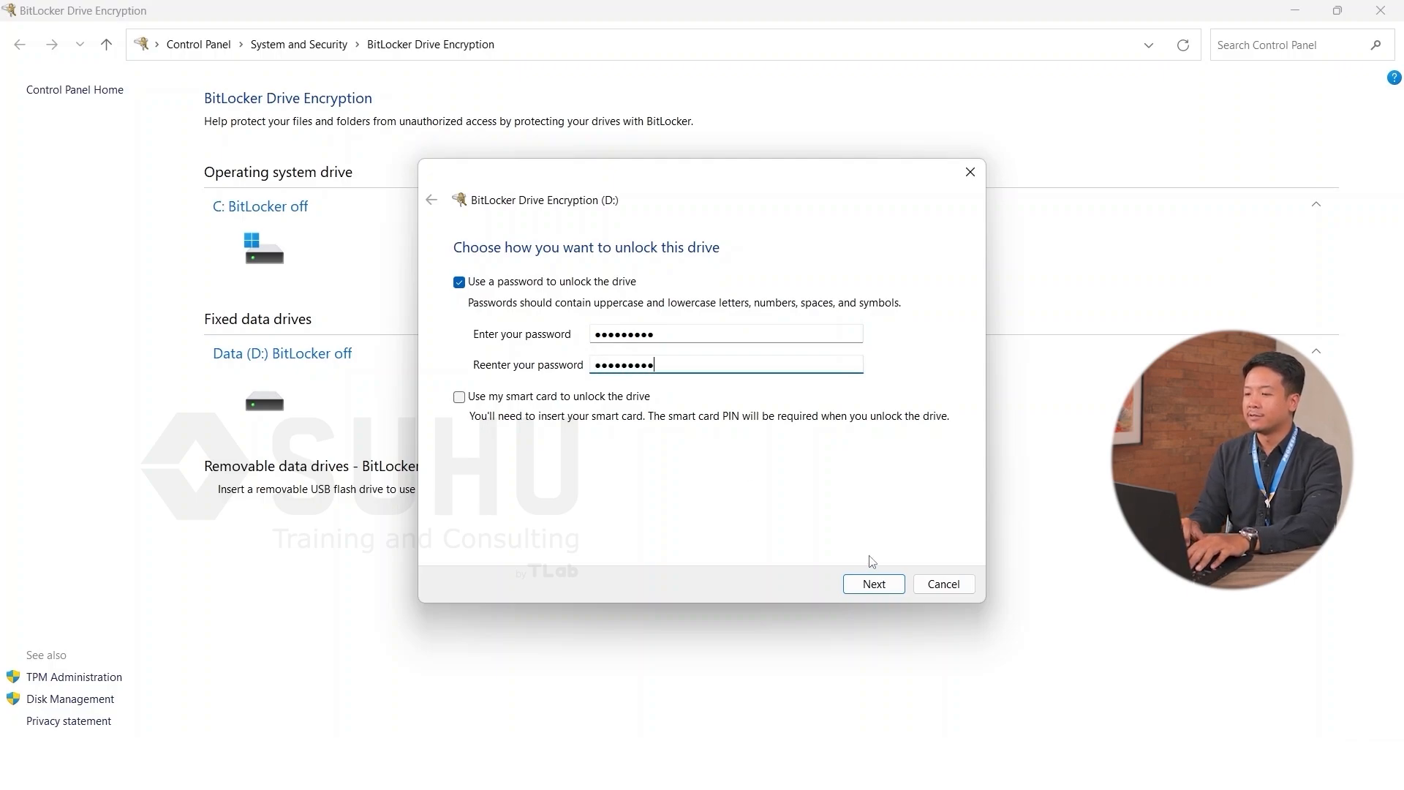
left_click(876, 583)
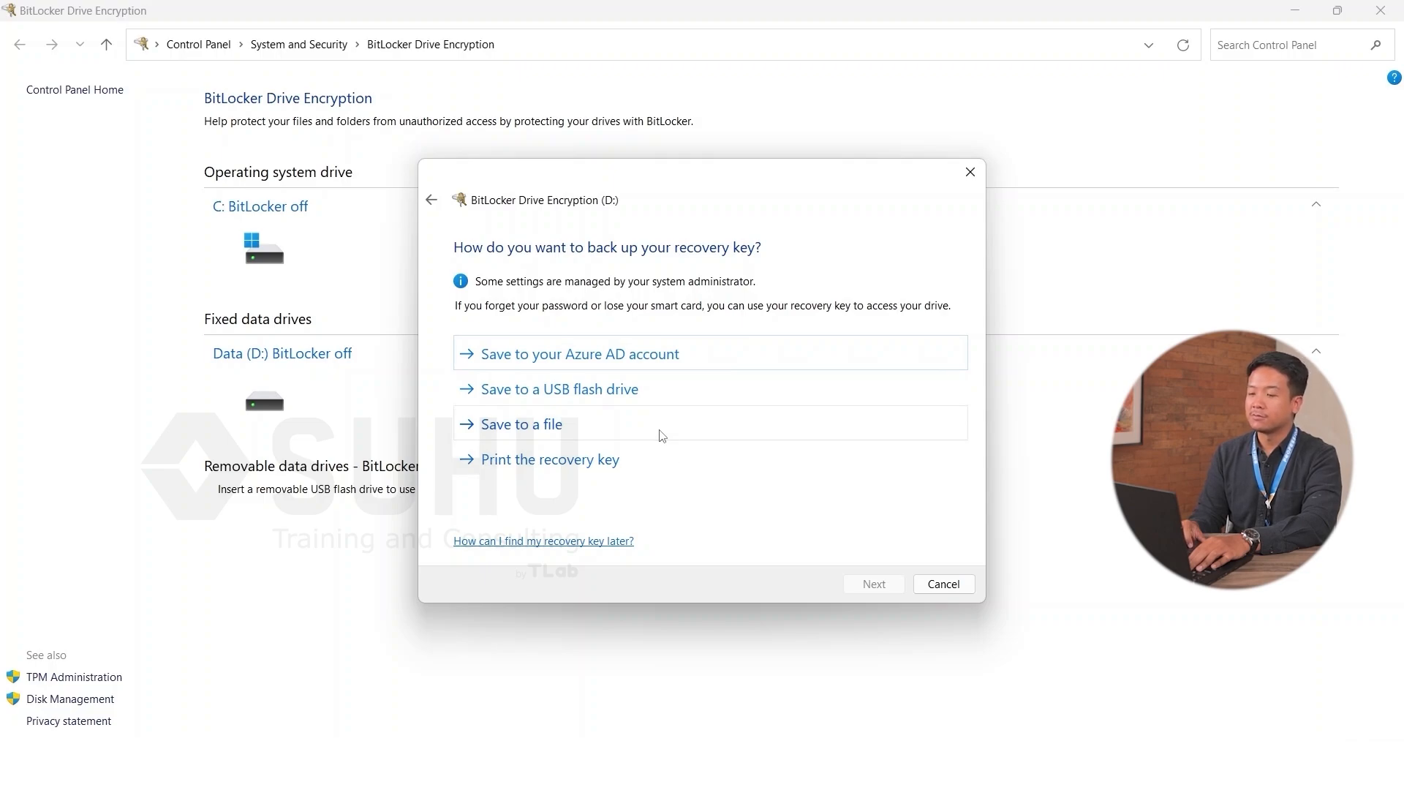
Step: Save the recovery key to Documents as a text file named 'Bitlocker Recovery Key'
left_click(583, 429)
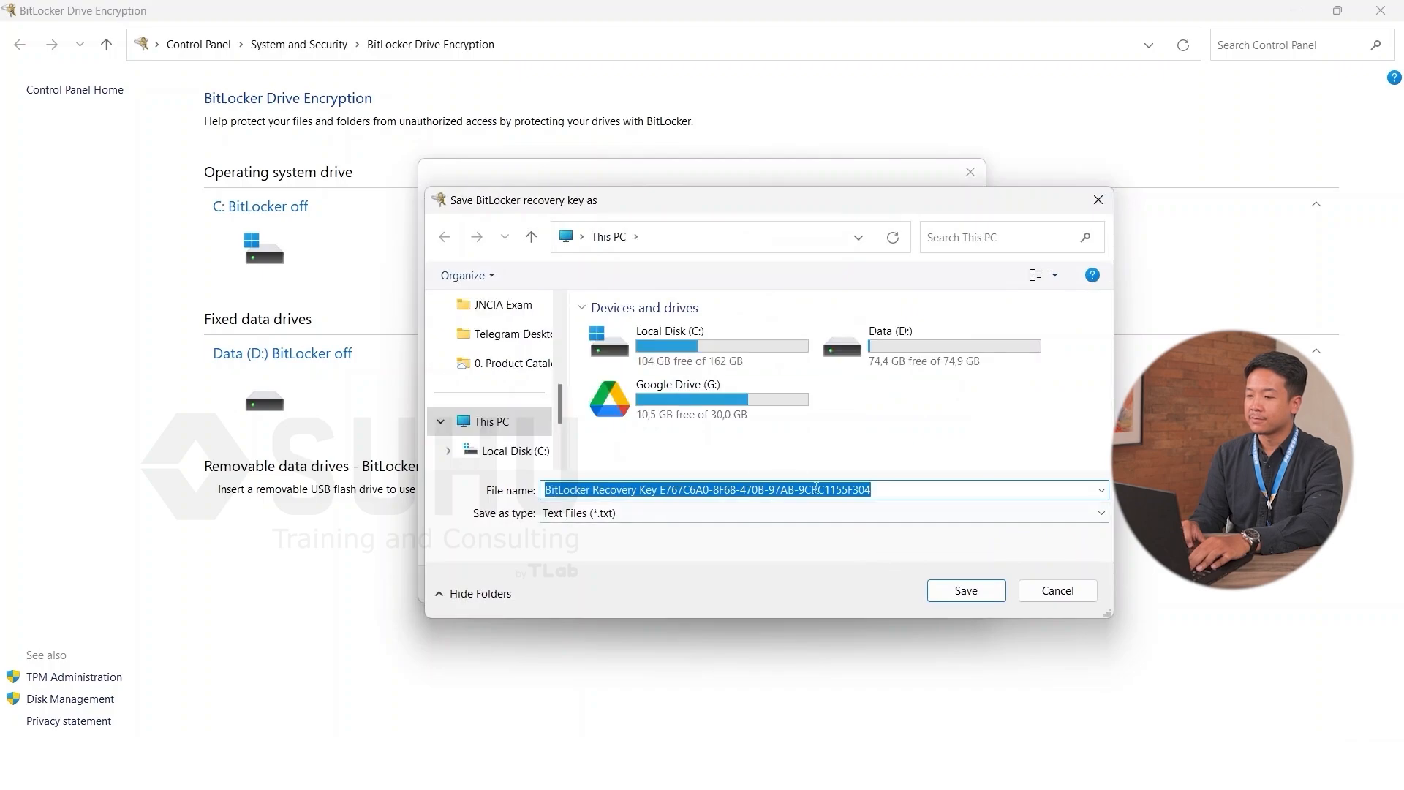
scroll(502, 386, "up", 3)
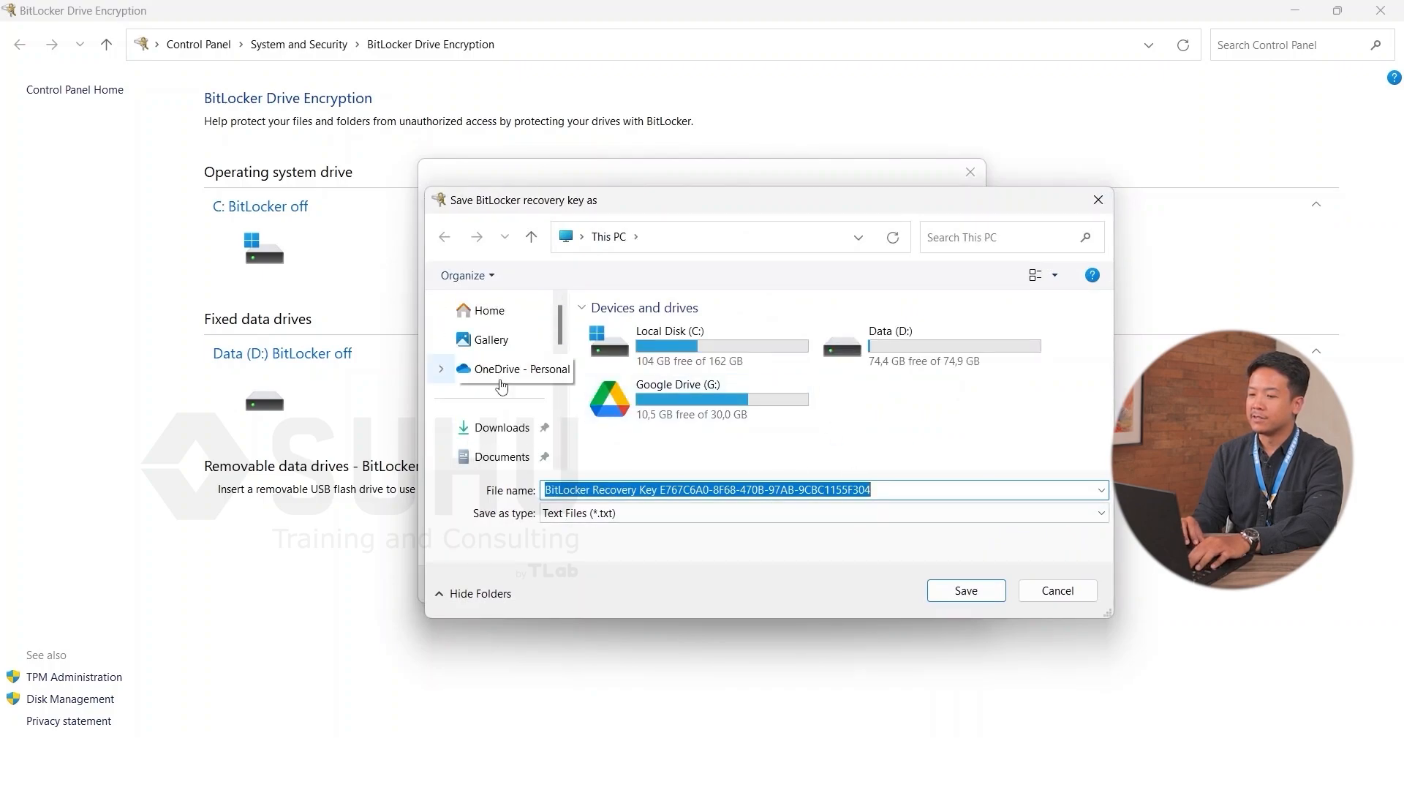
scroll(501, 410, "down", 1)
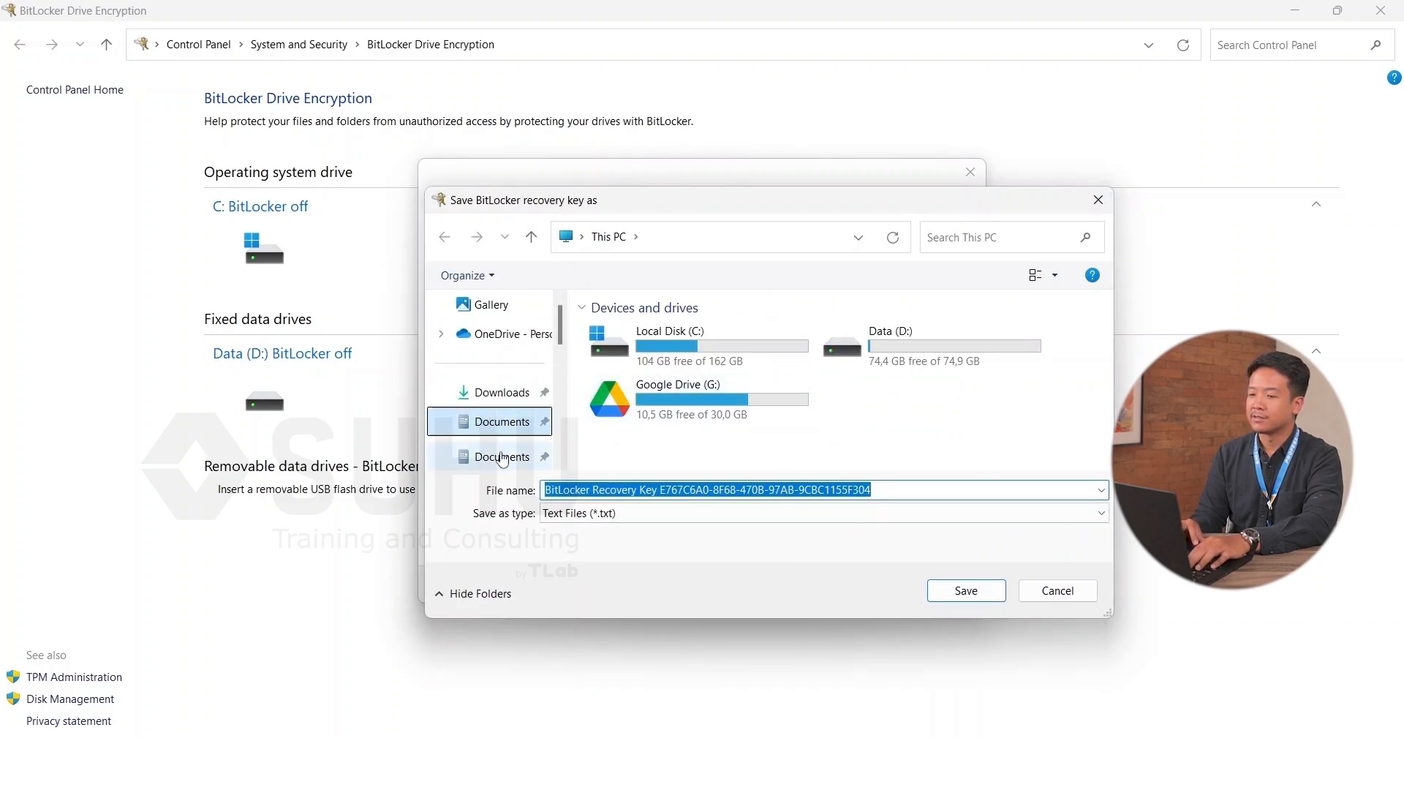
left_click(500, 421)
left_click(873, 491)
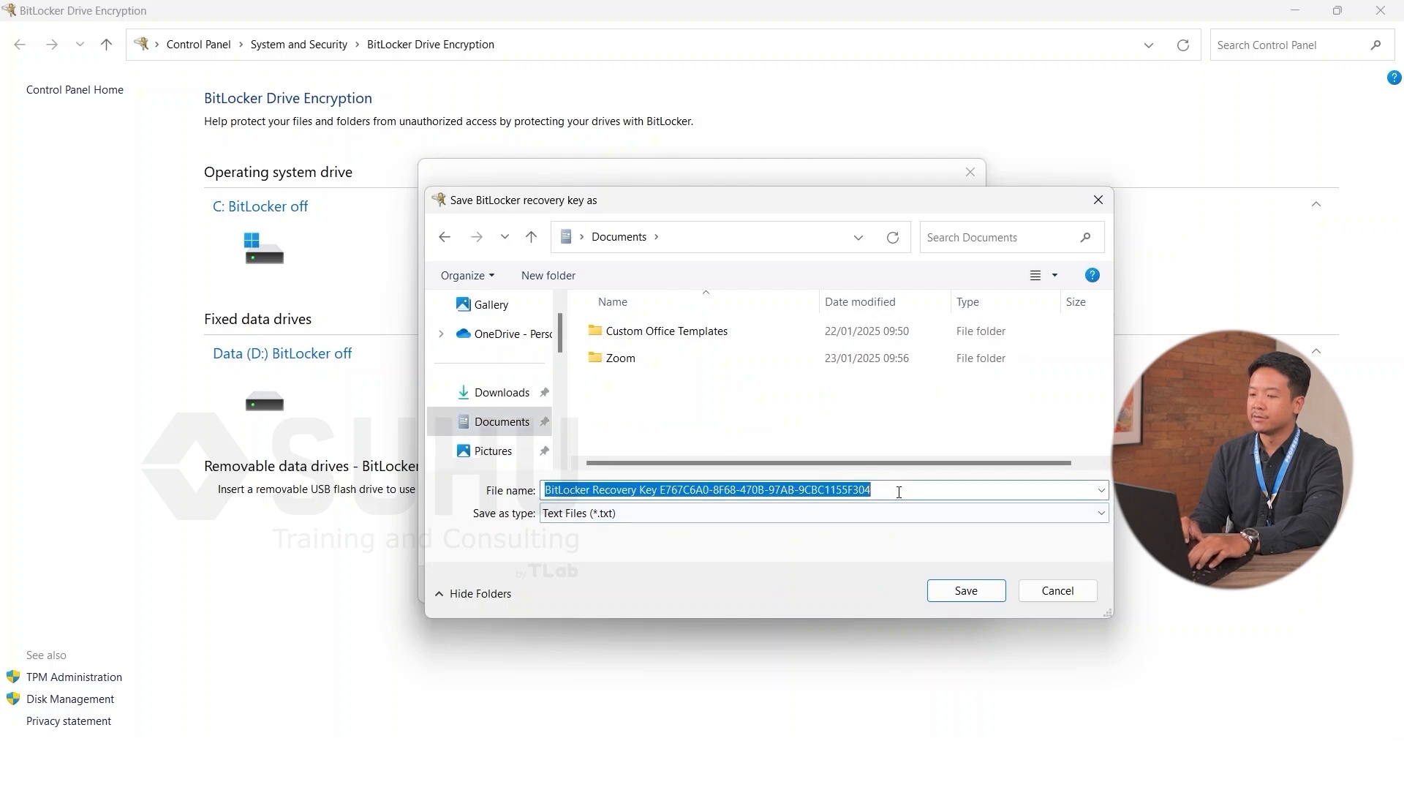
type("Bitlocker Re")
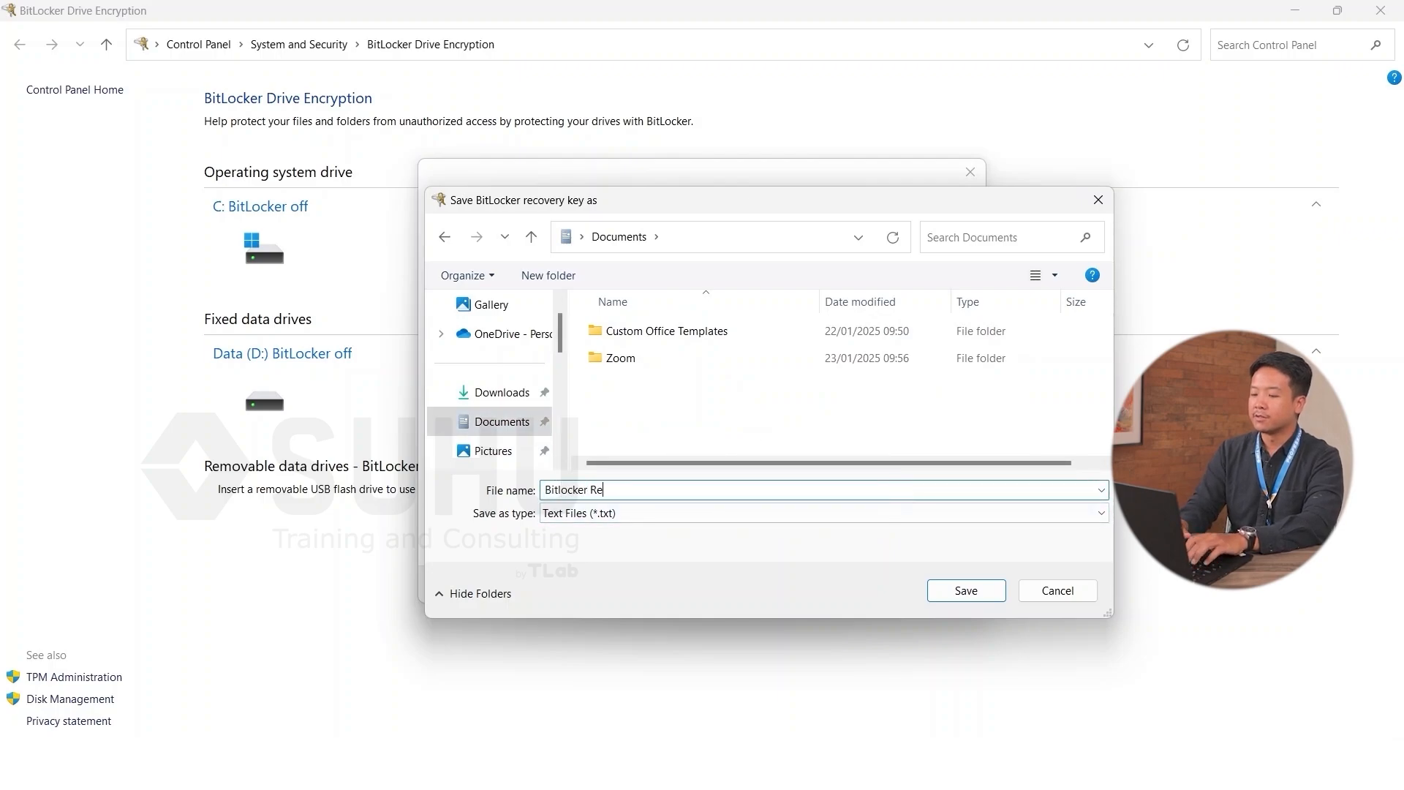
type("covery Key")
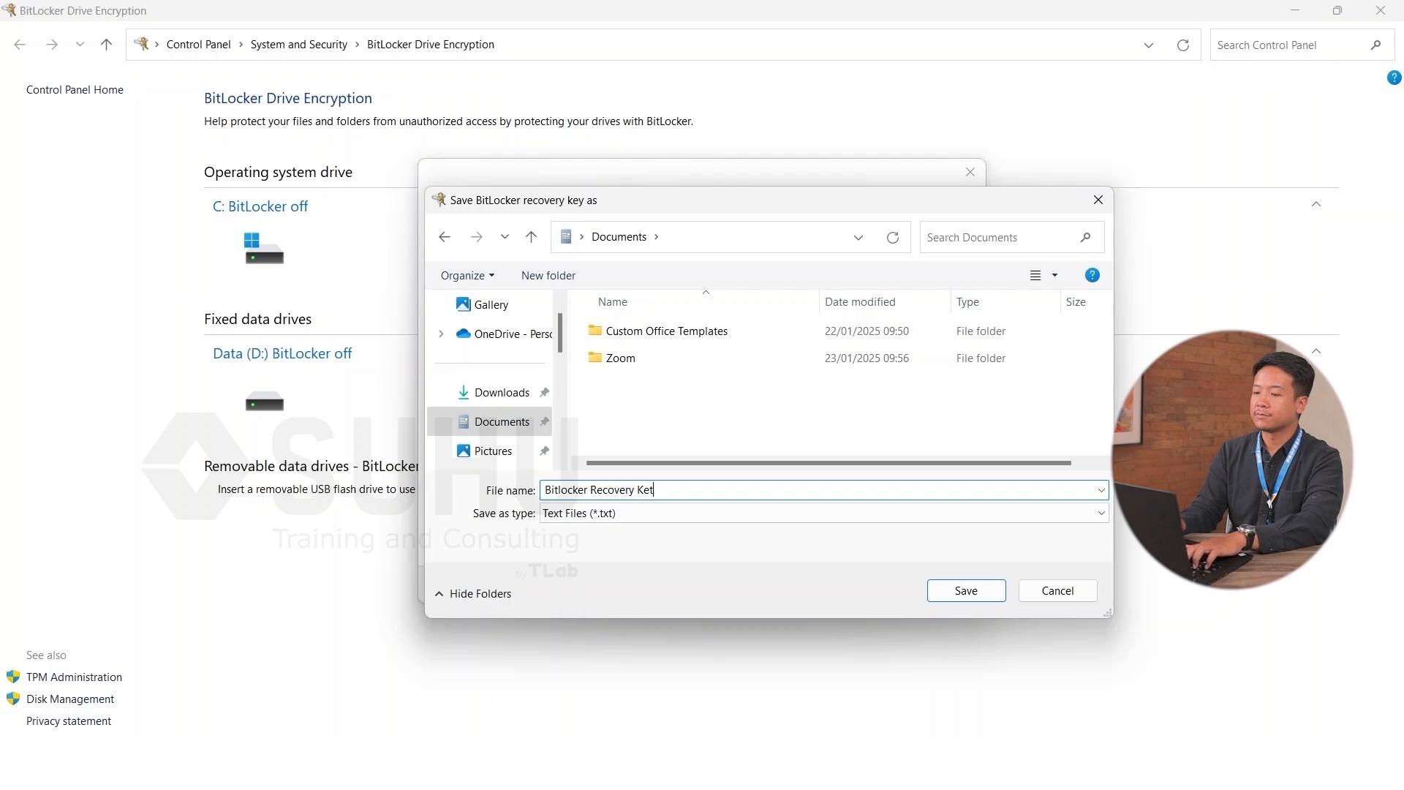
left_click(950, 591)
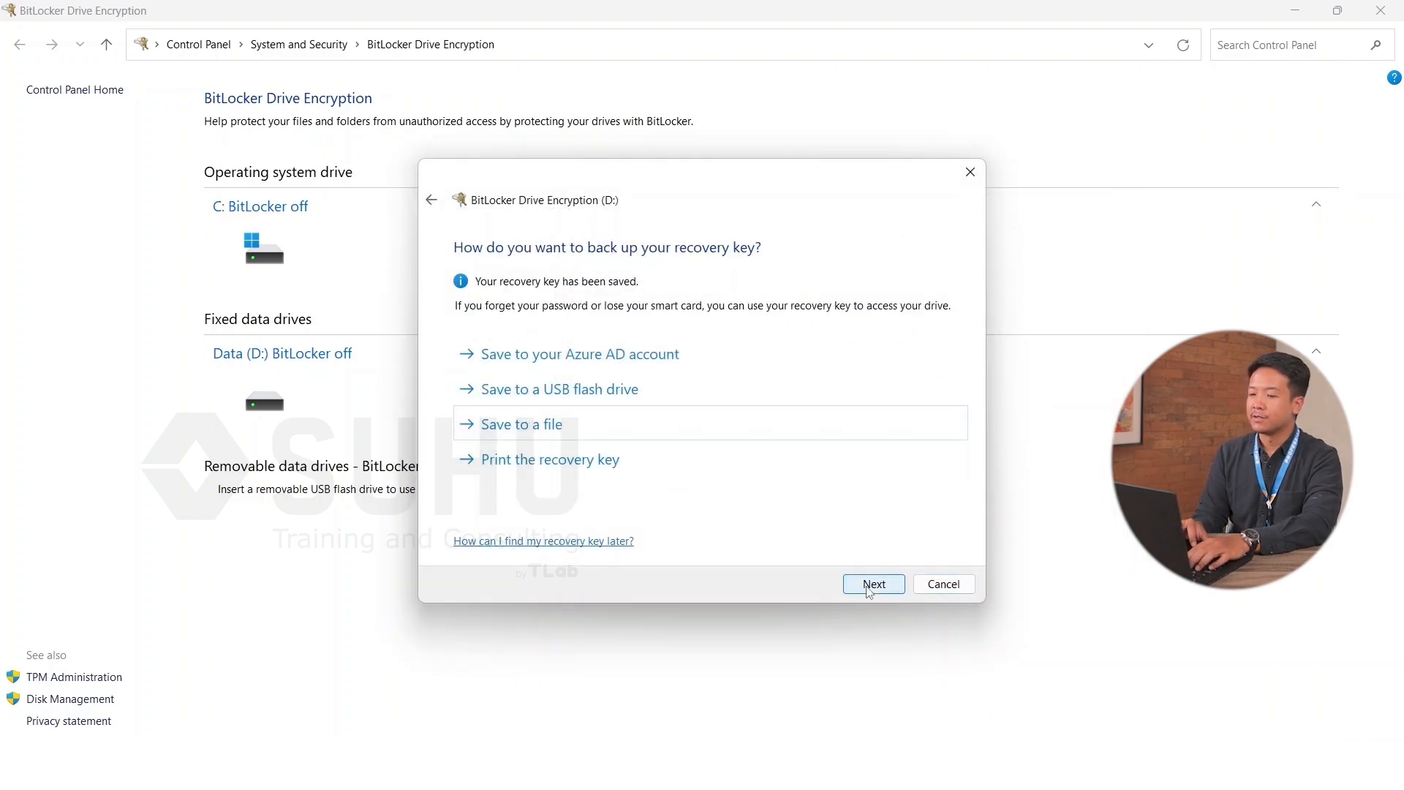
Step: Keep 'Encrypt entire drive' and 'New encryption mode', then start encrypting D:
left_click(872, 584)
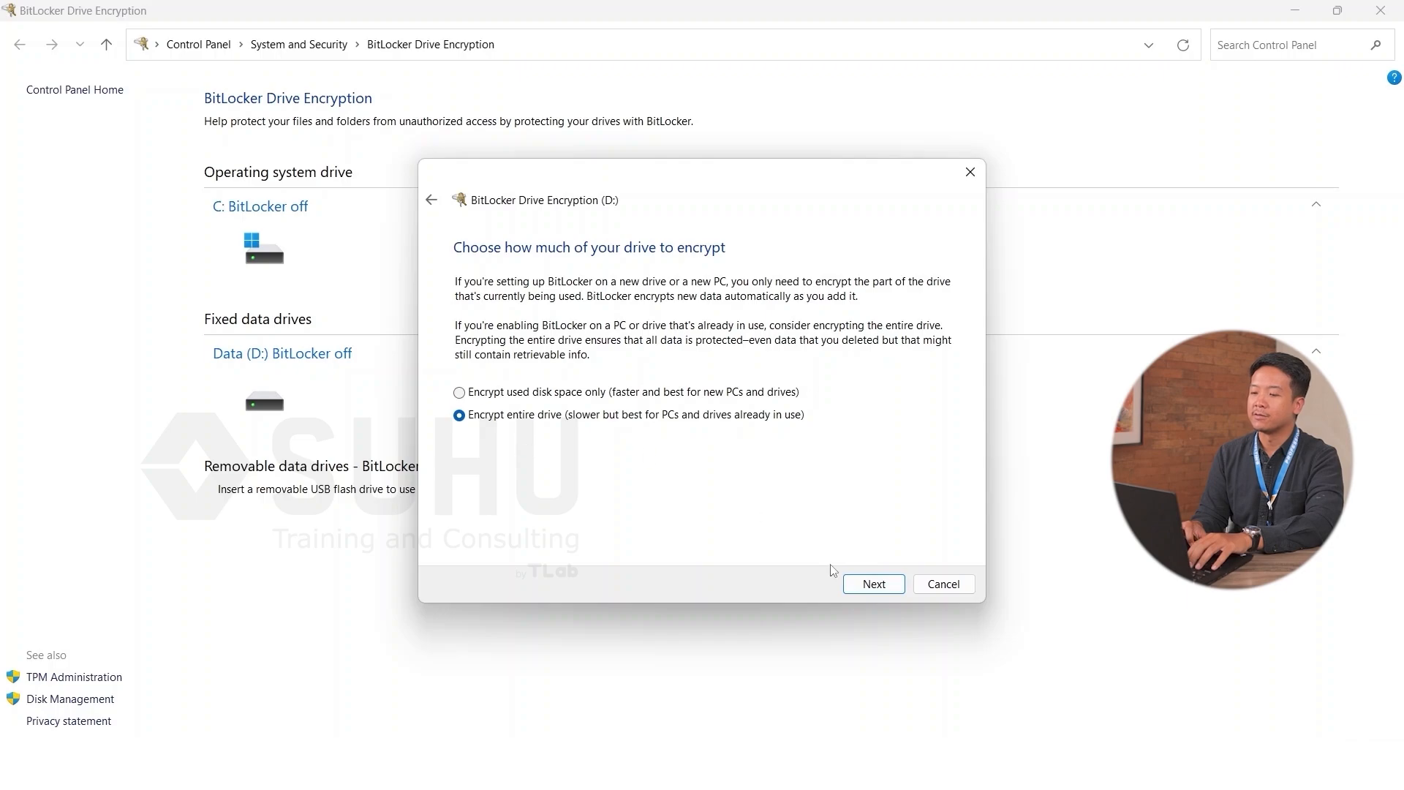
left_click(876, 589)
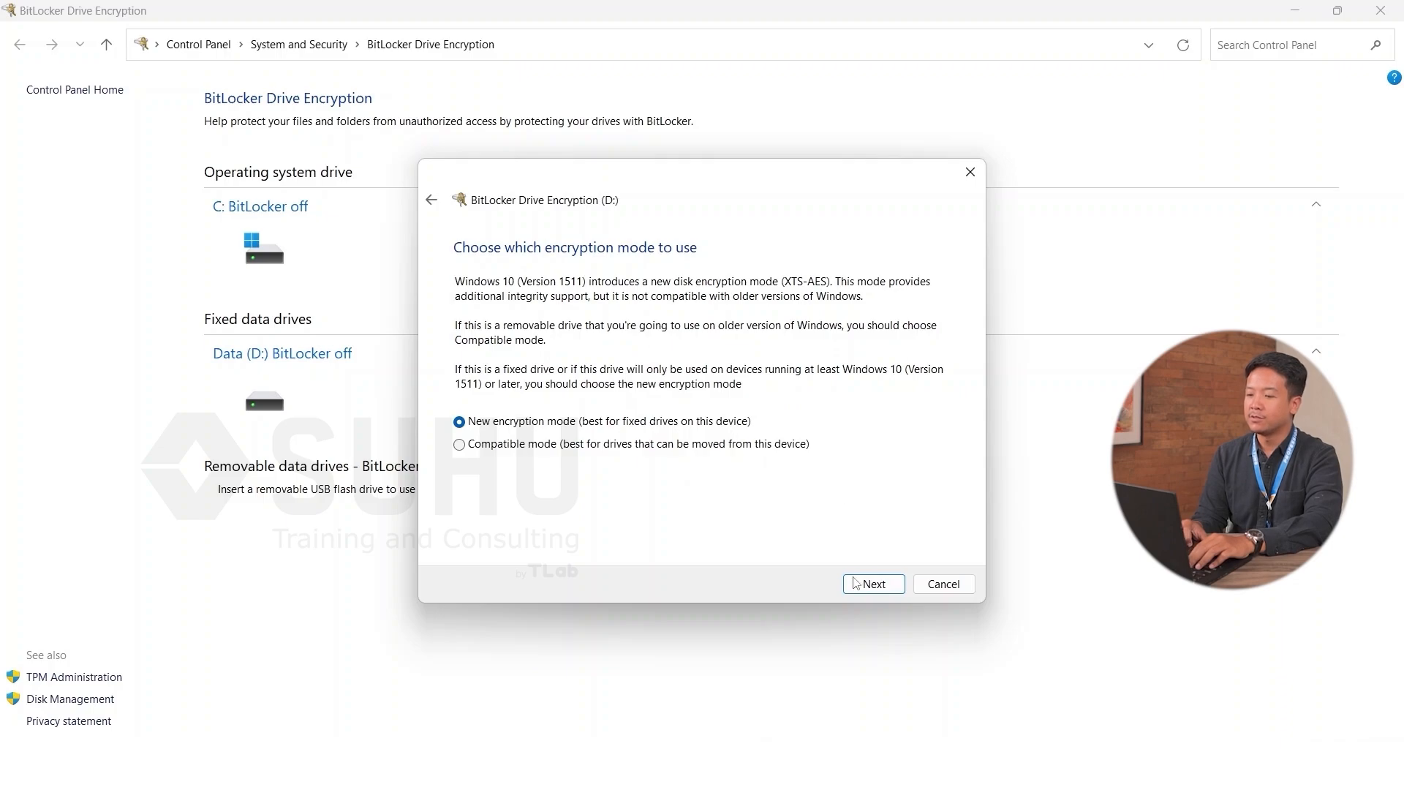
left_click(867, 590)
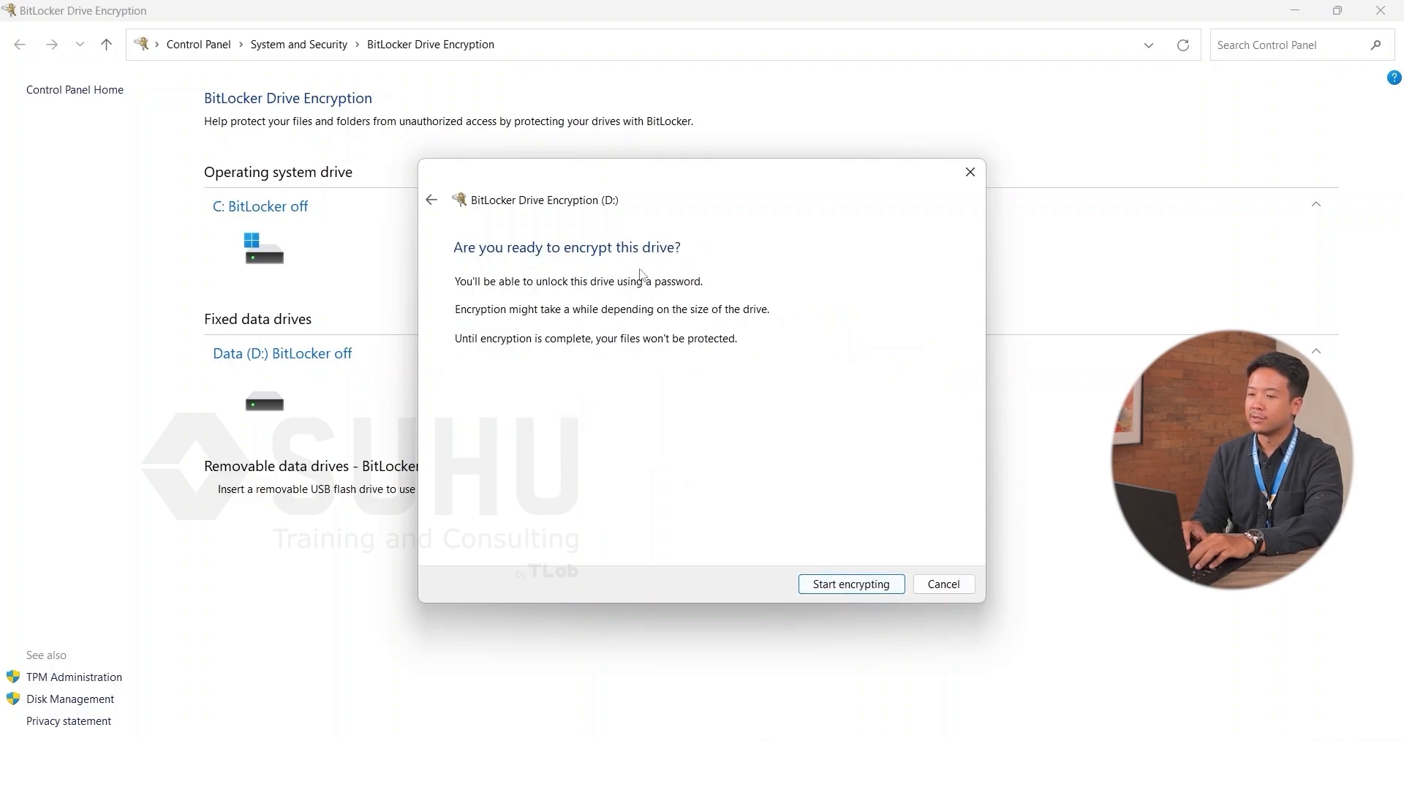
left_click(864, 593)
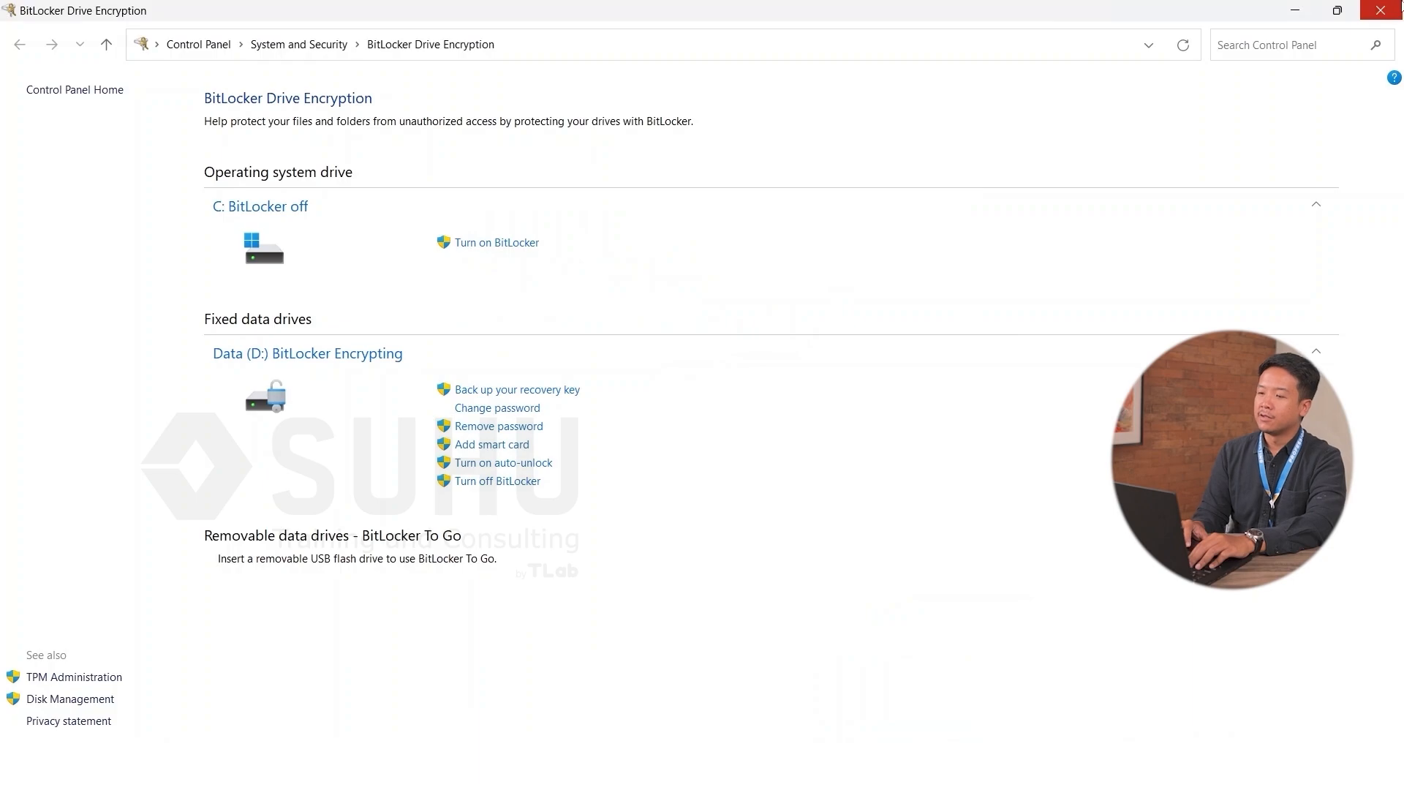
Step: Close the BitLocker settings window and refresh the desktop
left_click(1381, 10)
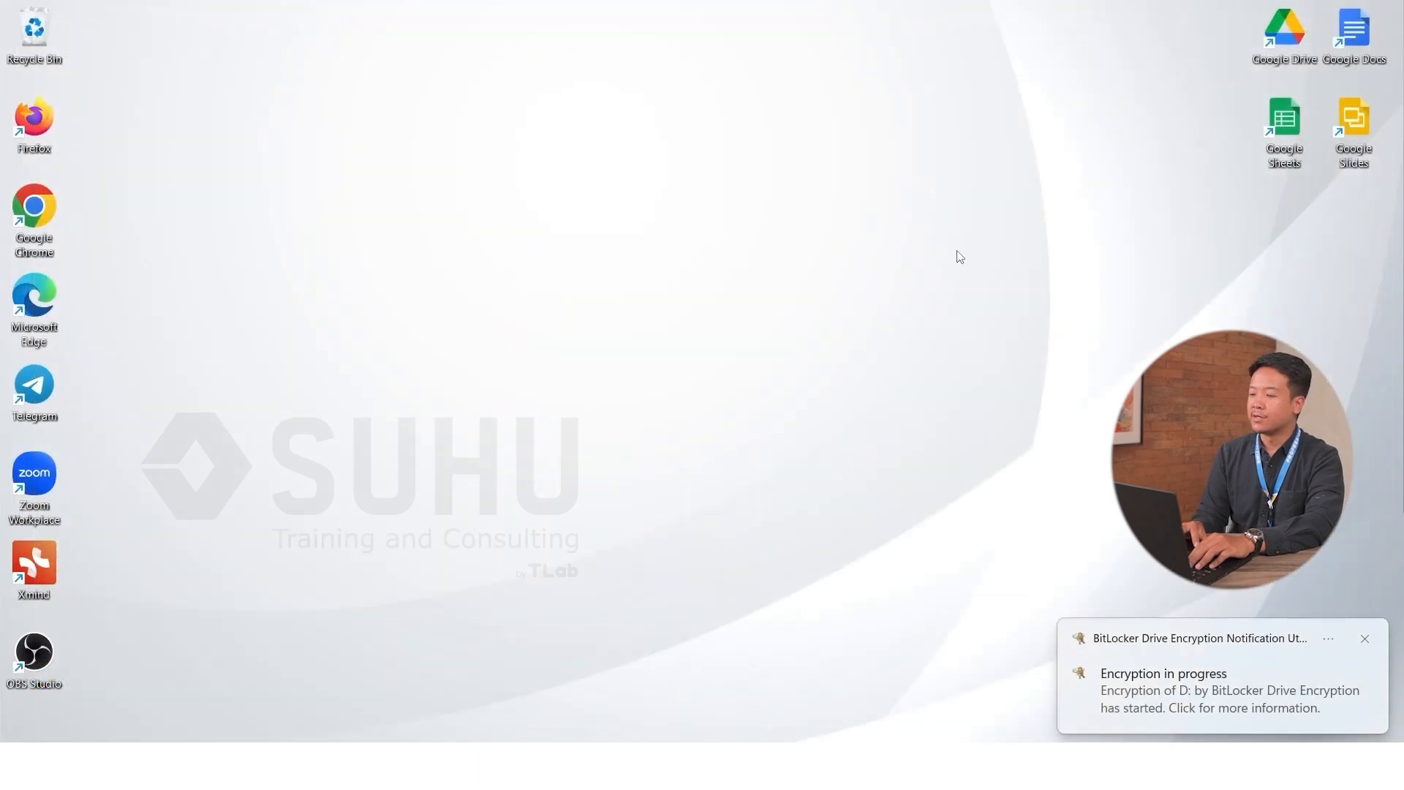
right_click(960, 257)
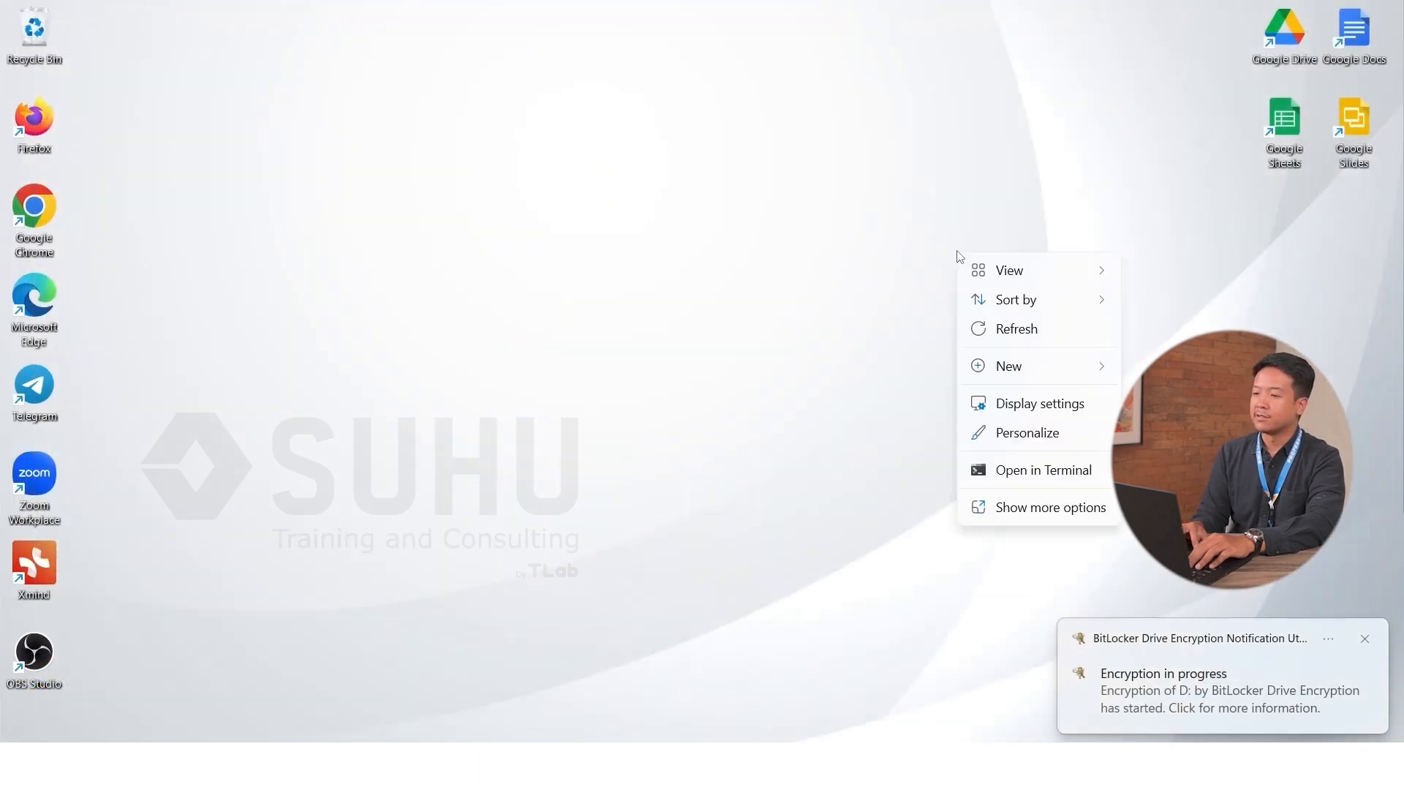
left_click(998, 326)
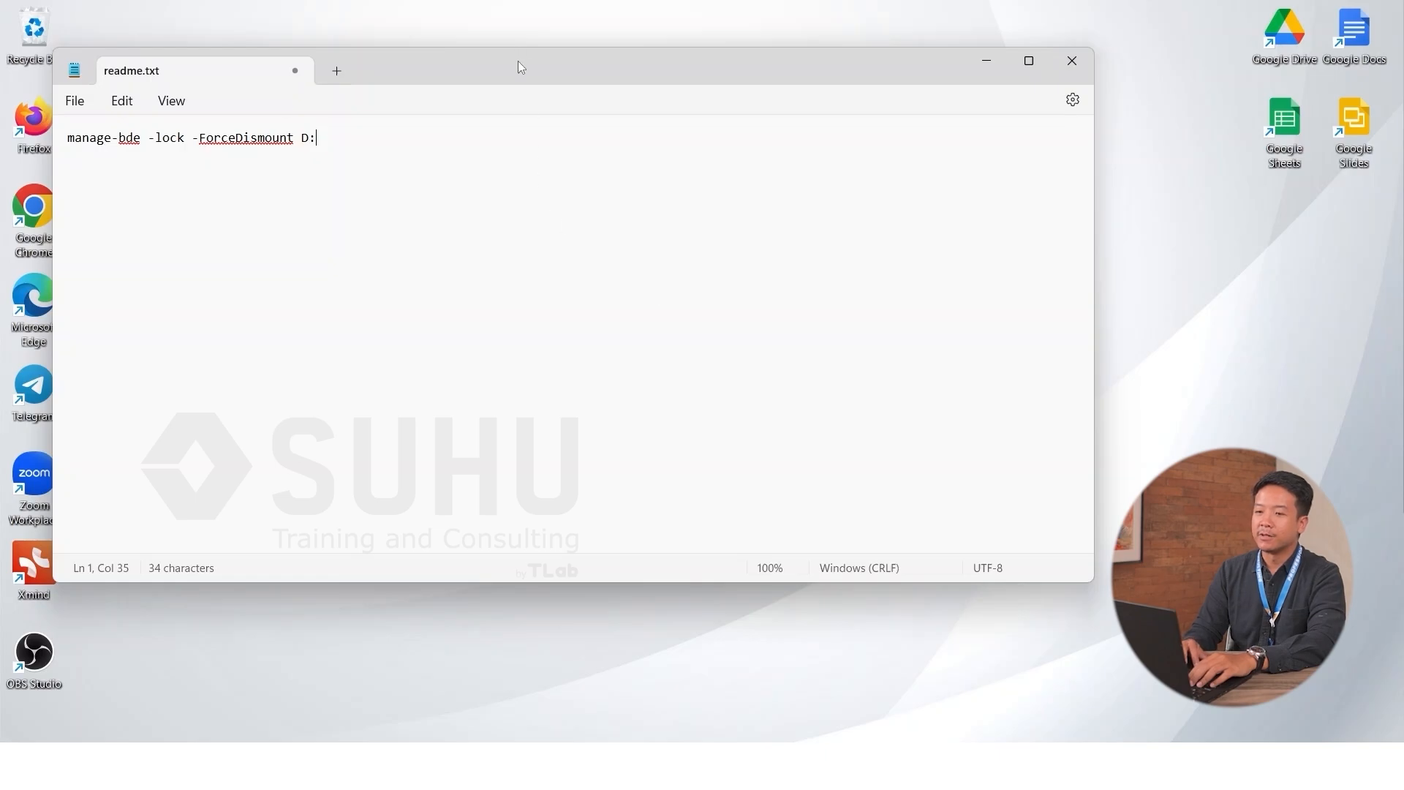
Step: Reposition Notepad and check the drive letter D: in the manage-bde lock command
left_click_drag(518, 64, 628, 61)
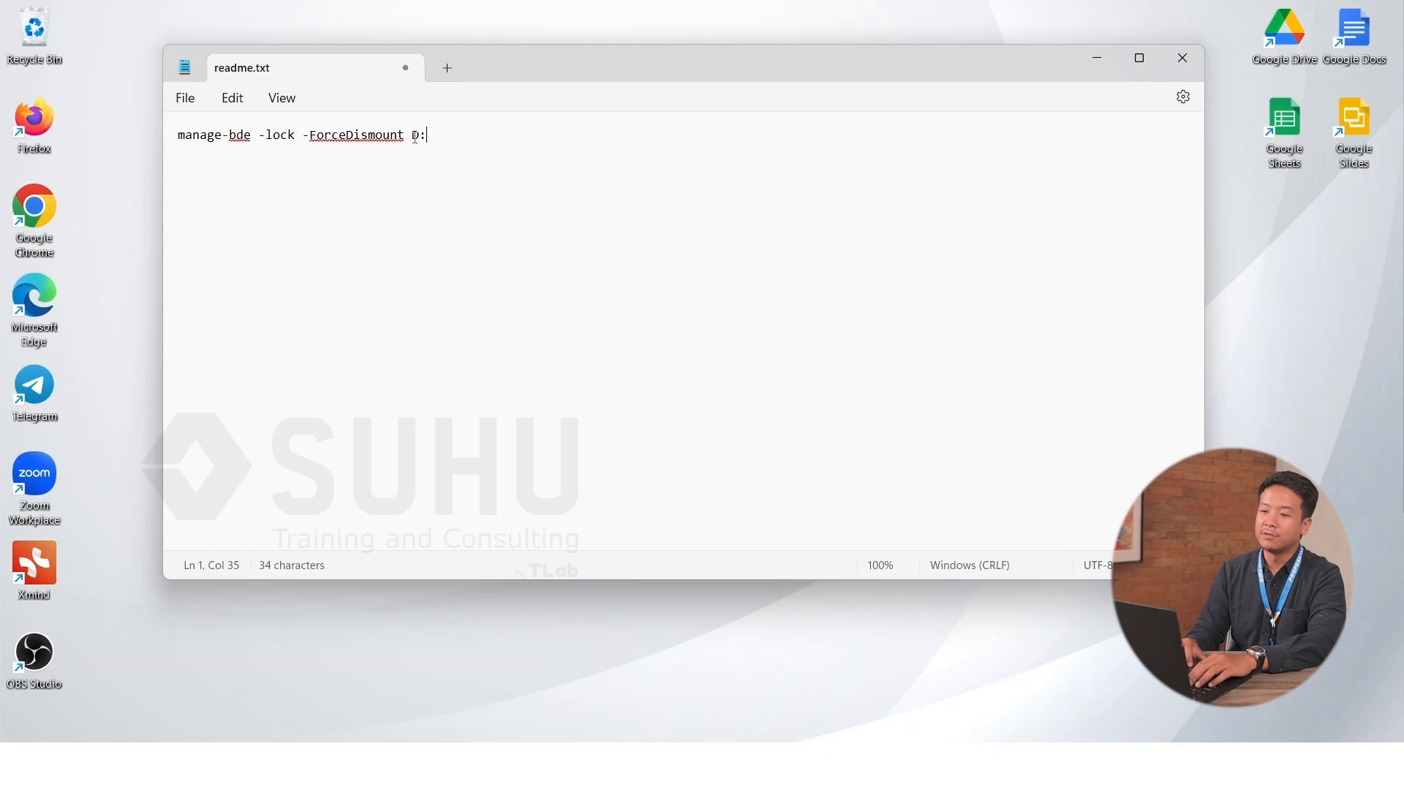
key("Left")
left_click_drag(413, 136, 430, 136)
left_click(452, 175)
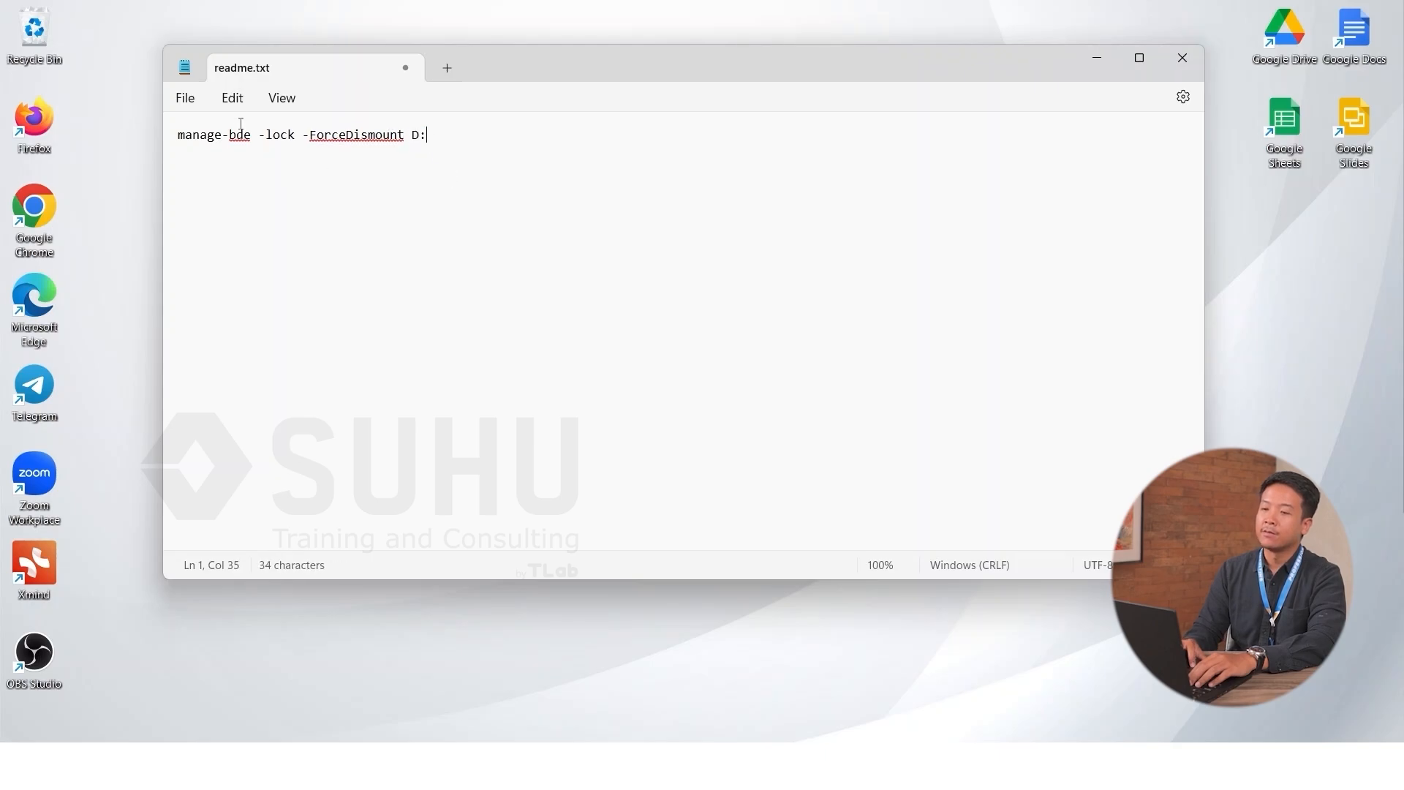
Step: Save the command to Downloads as 'lock drive.bat' with file type All files
left_click(189, 102)
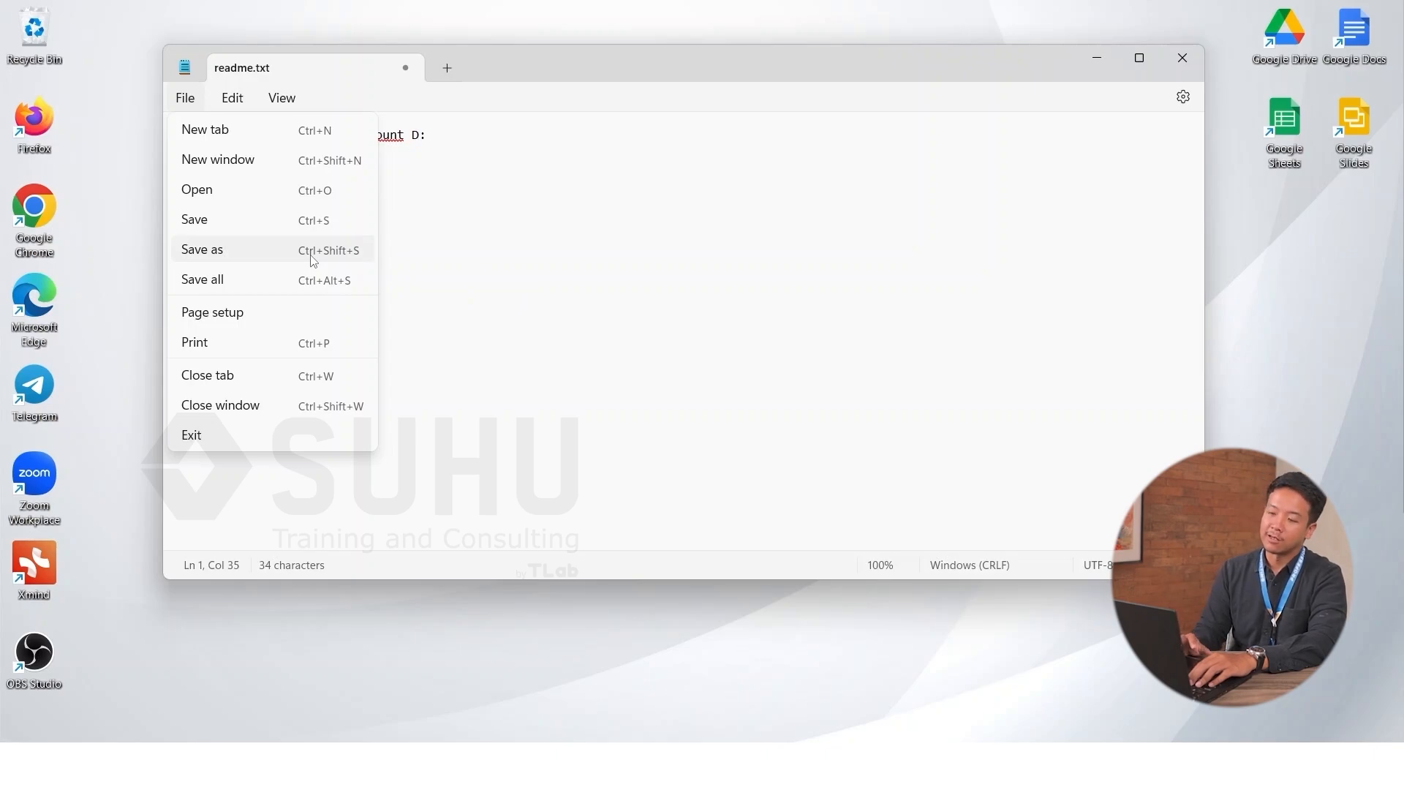
left_click(268, 261)
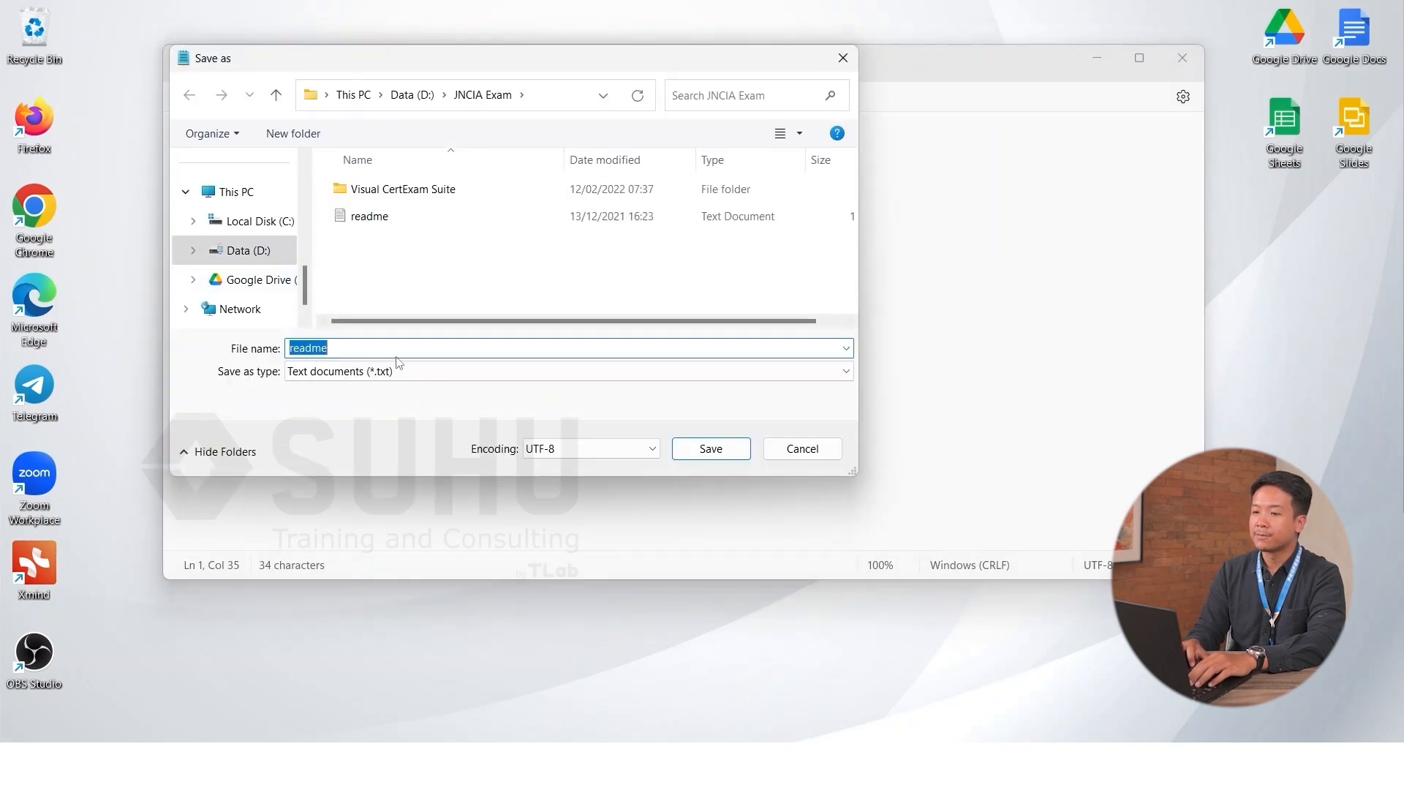
left_click_drag(304, 287, 300, 176)
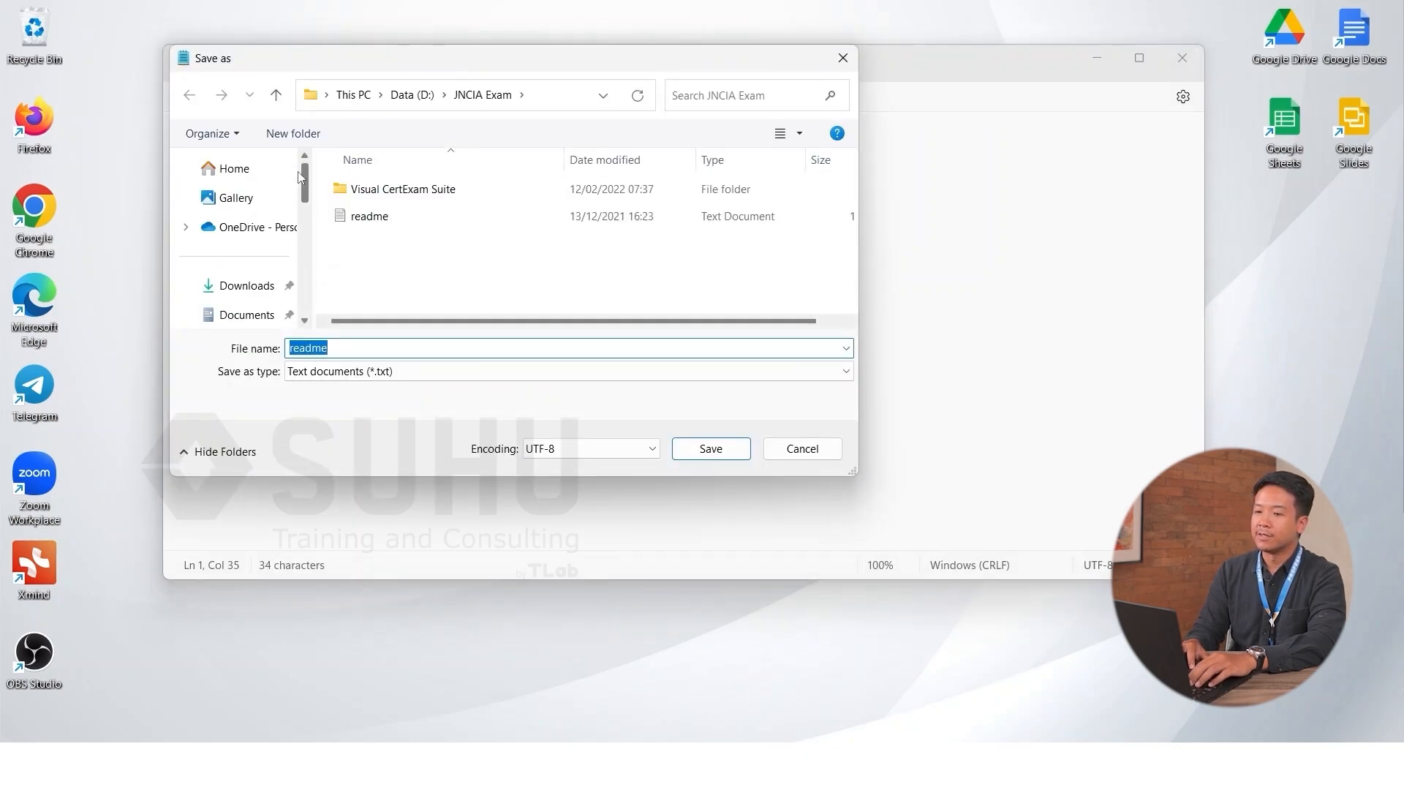
left_click(241, 285)
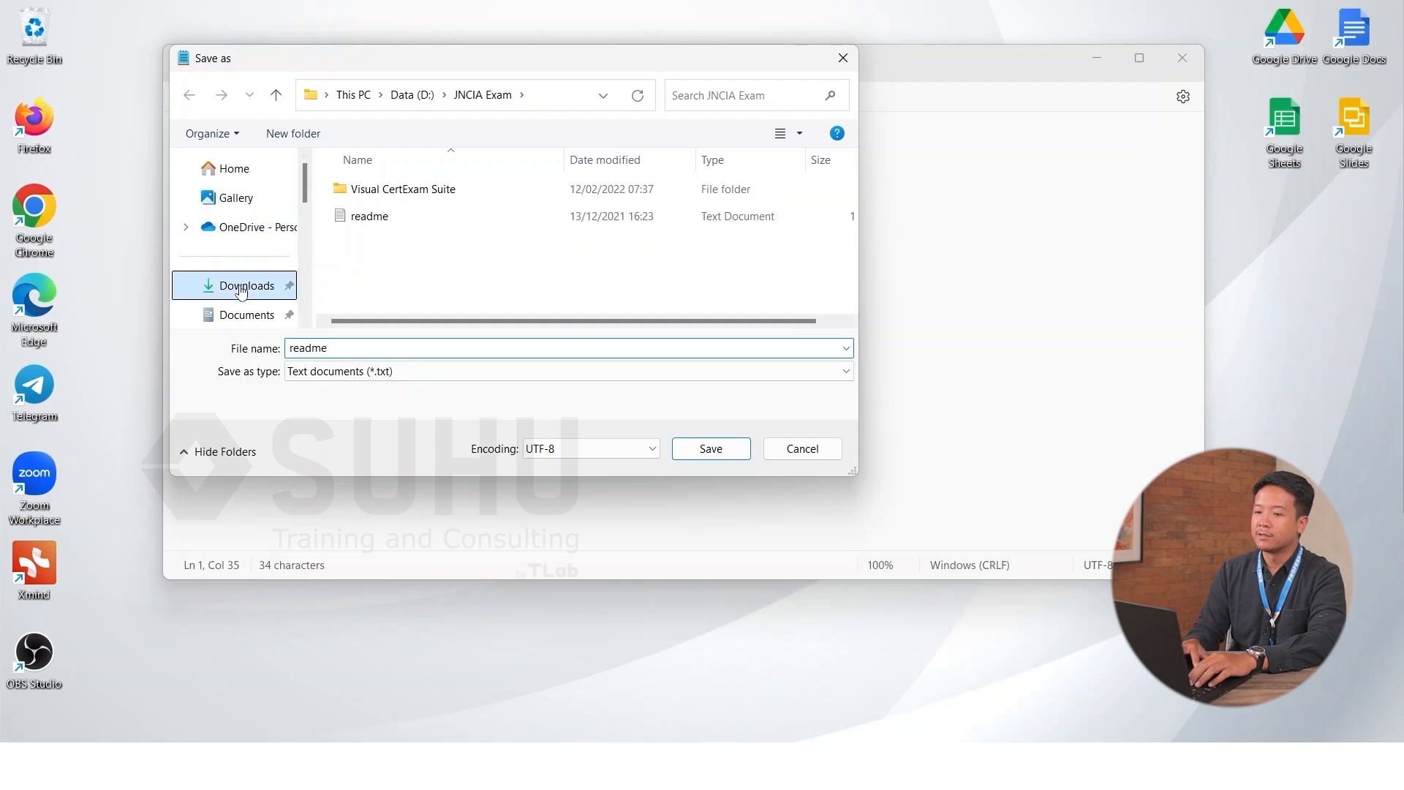
double_click(350, 347)
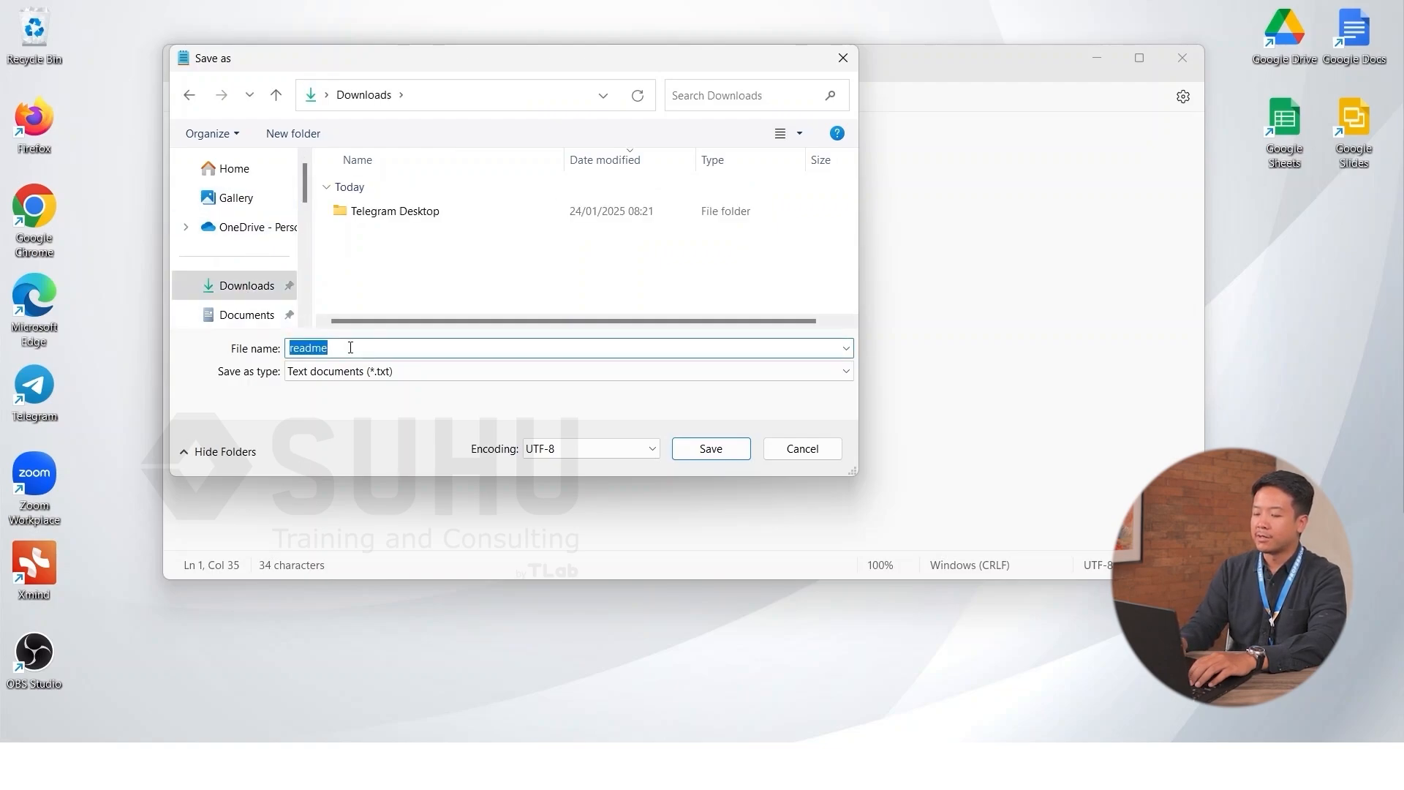
type("lock drive")
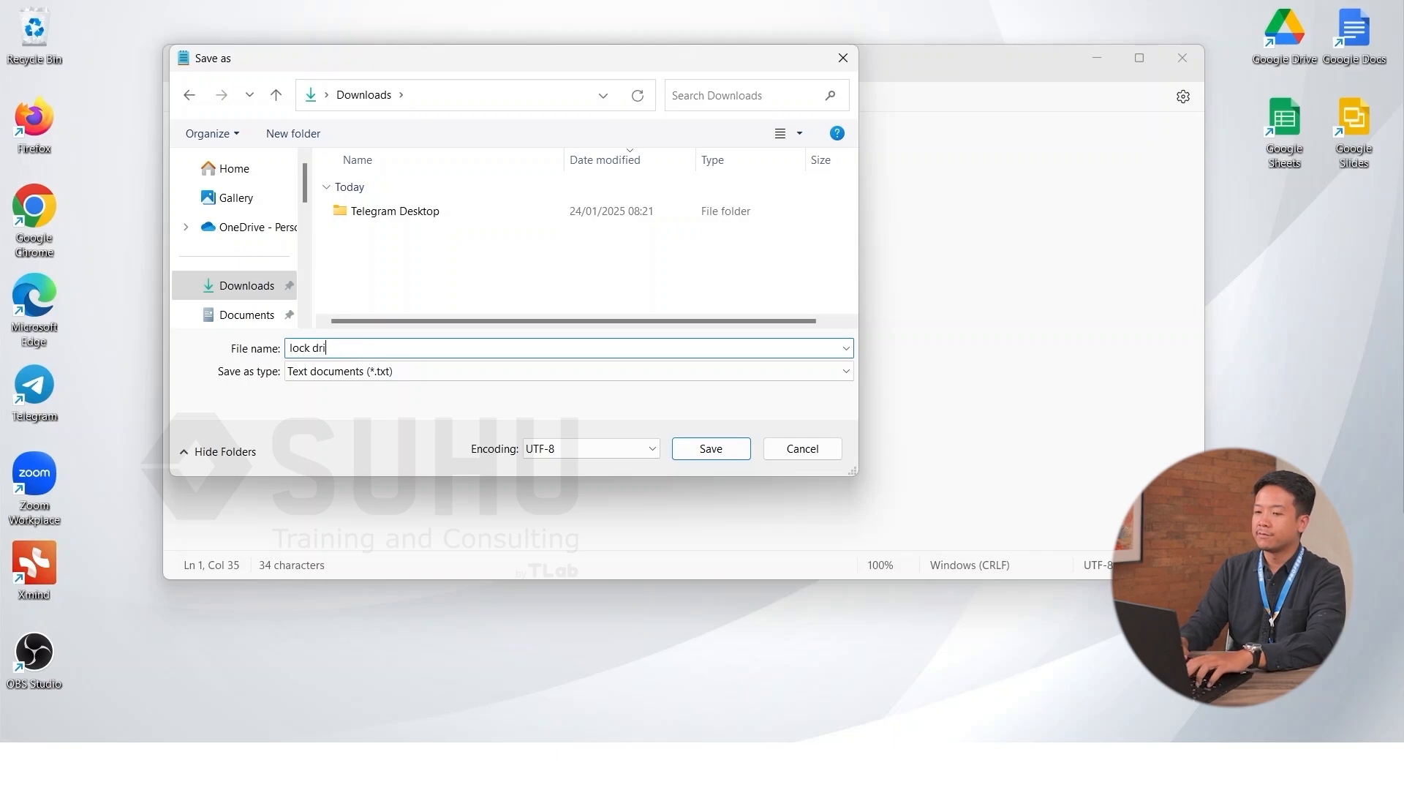
left_click(444, 374)
left_click(393, 404)
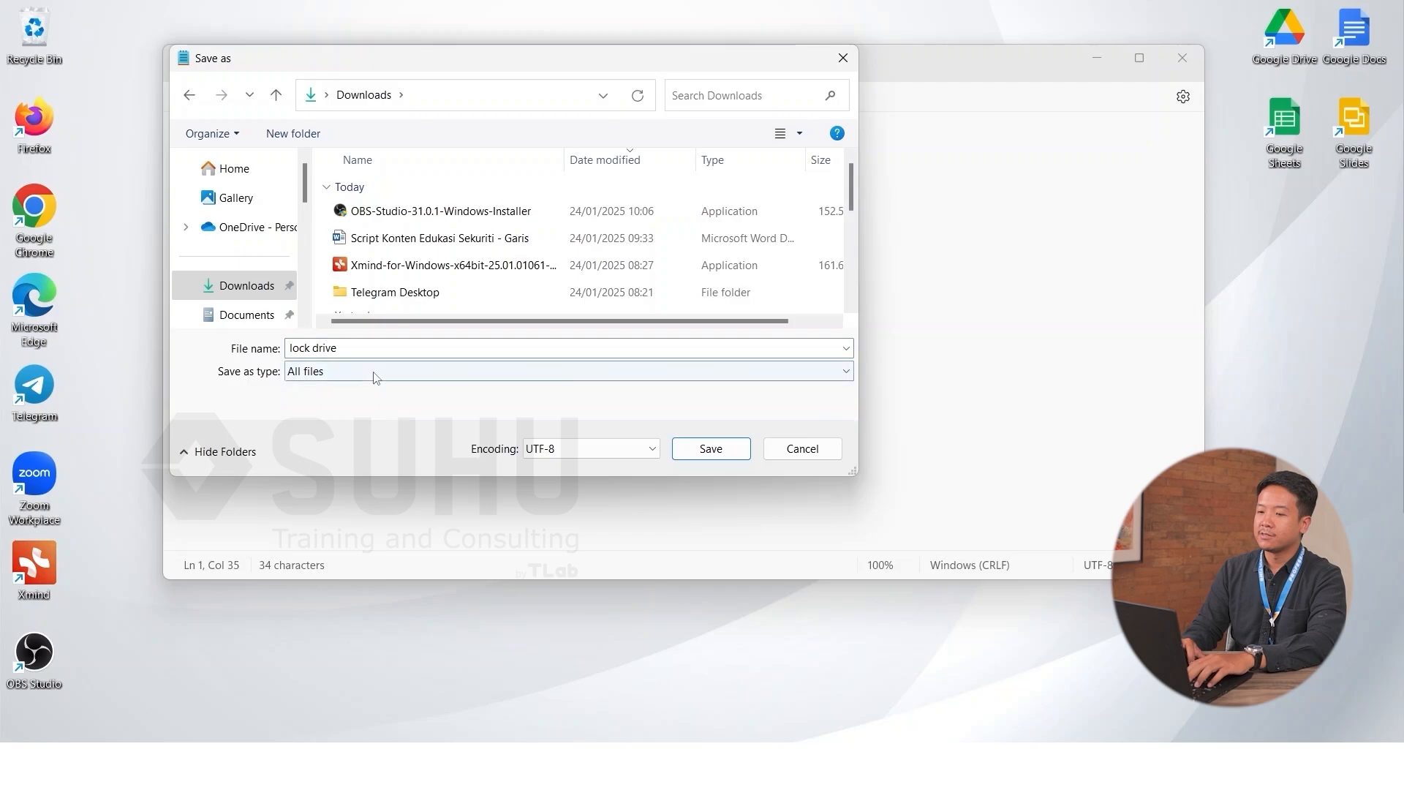
double_click(375, 346)
left_click(374, 347)
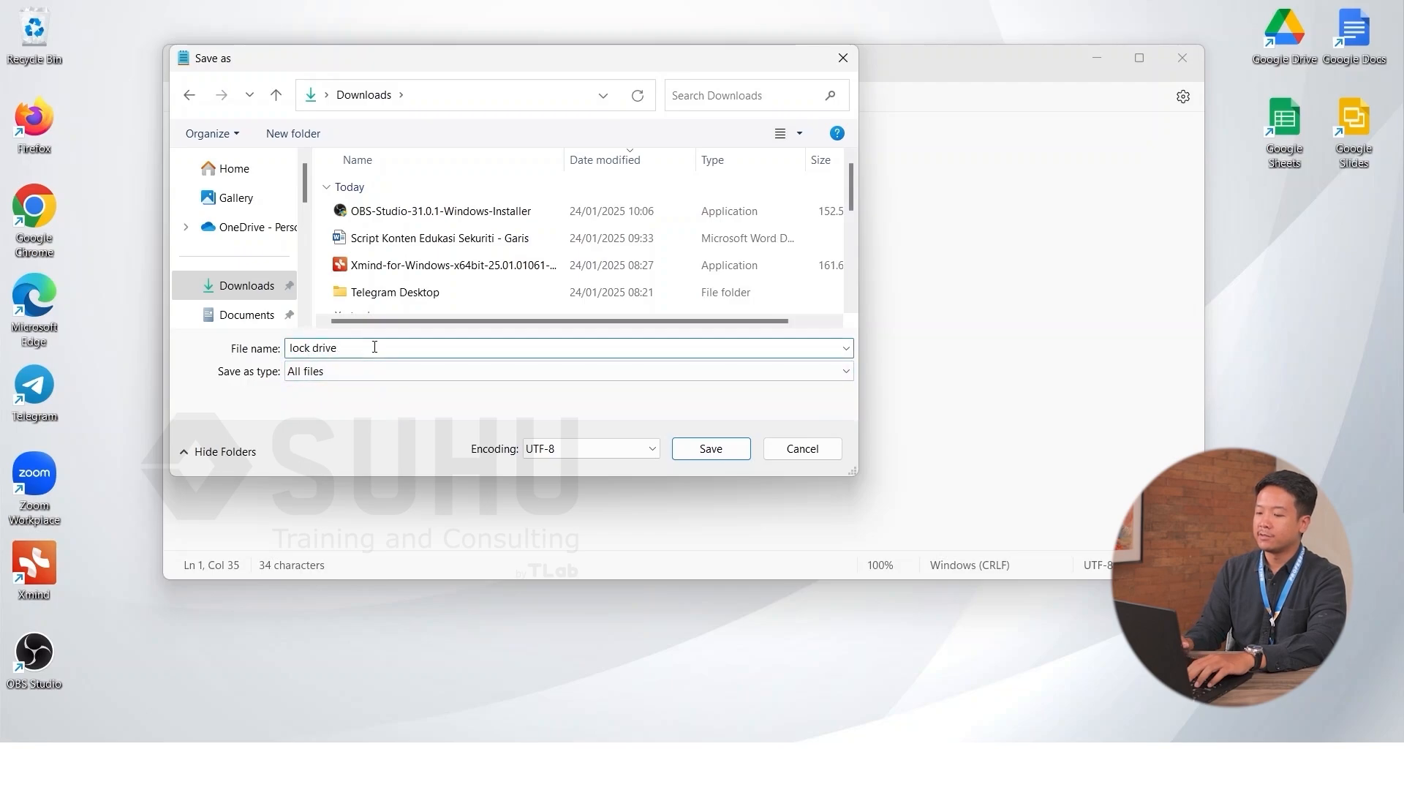
type(".bat")
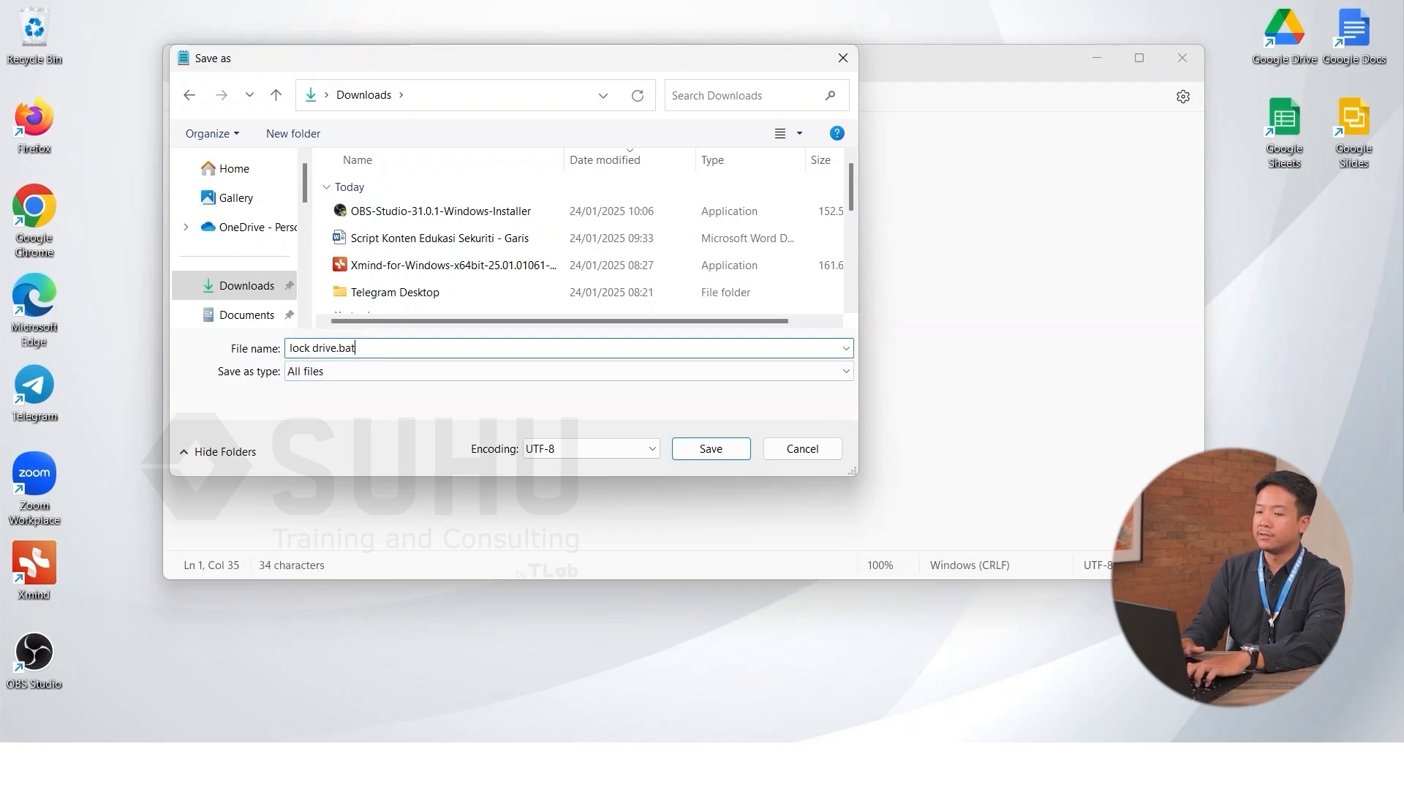
left_click(706, 453)
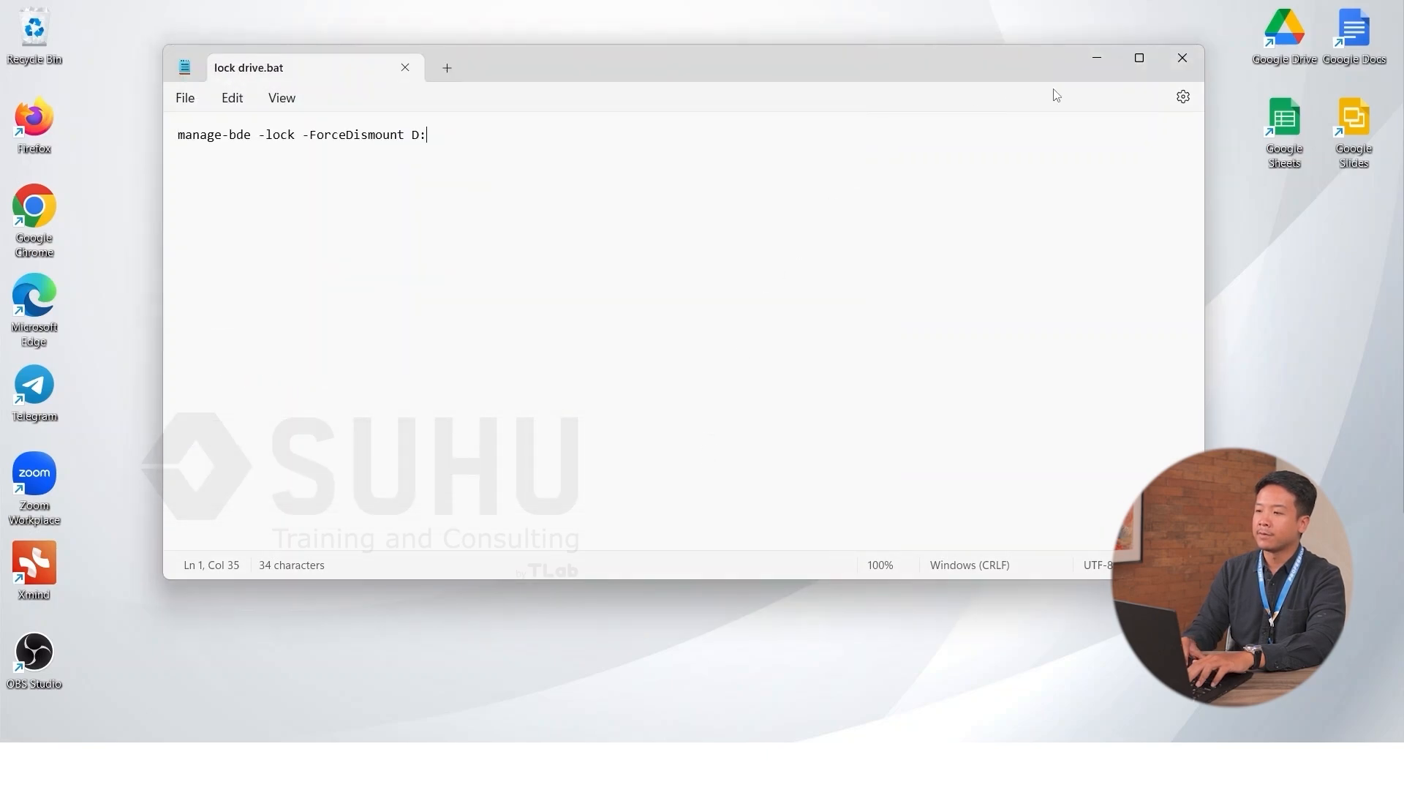
Step: Close Notepad, run lock drive.bat from Downloads, close its command window, and open a new Explorer window
left_click(1179, 59)
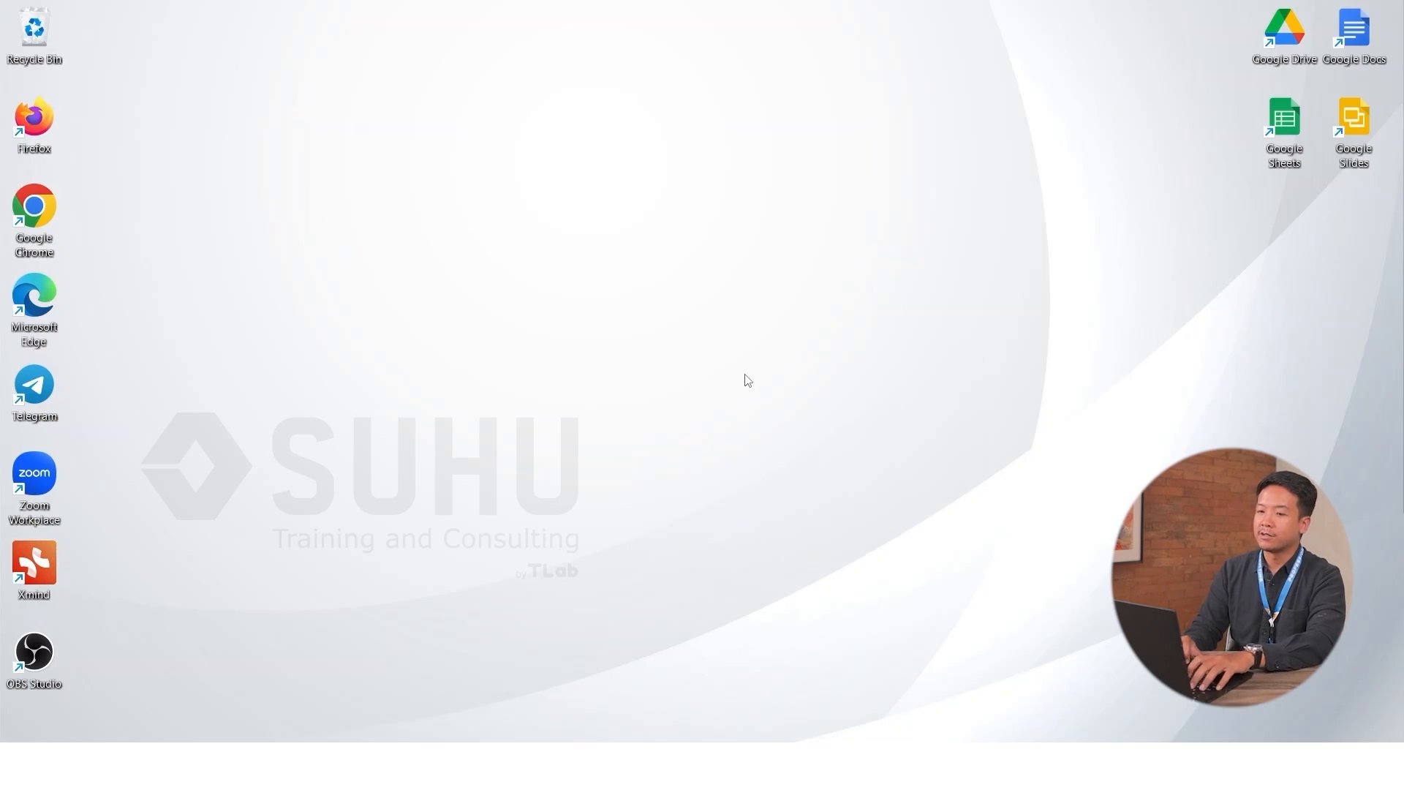
key("super+e")
left_click(121, 260)
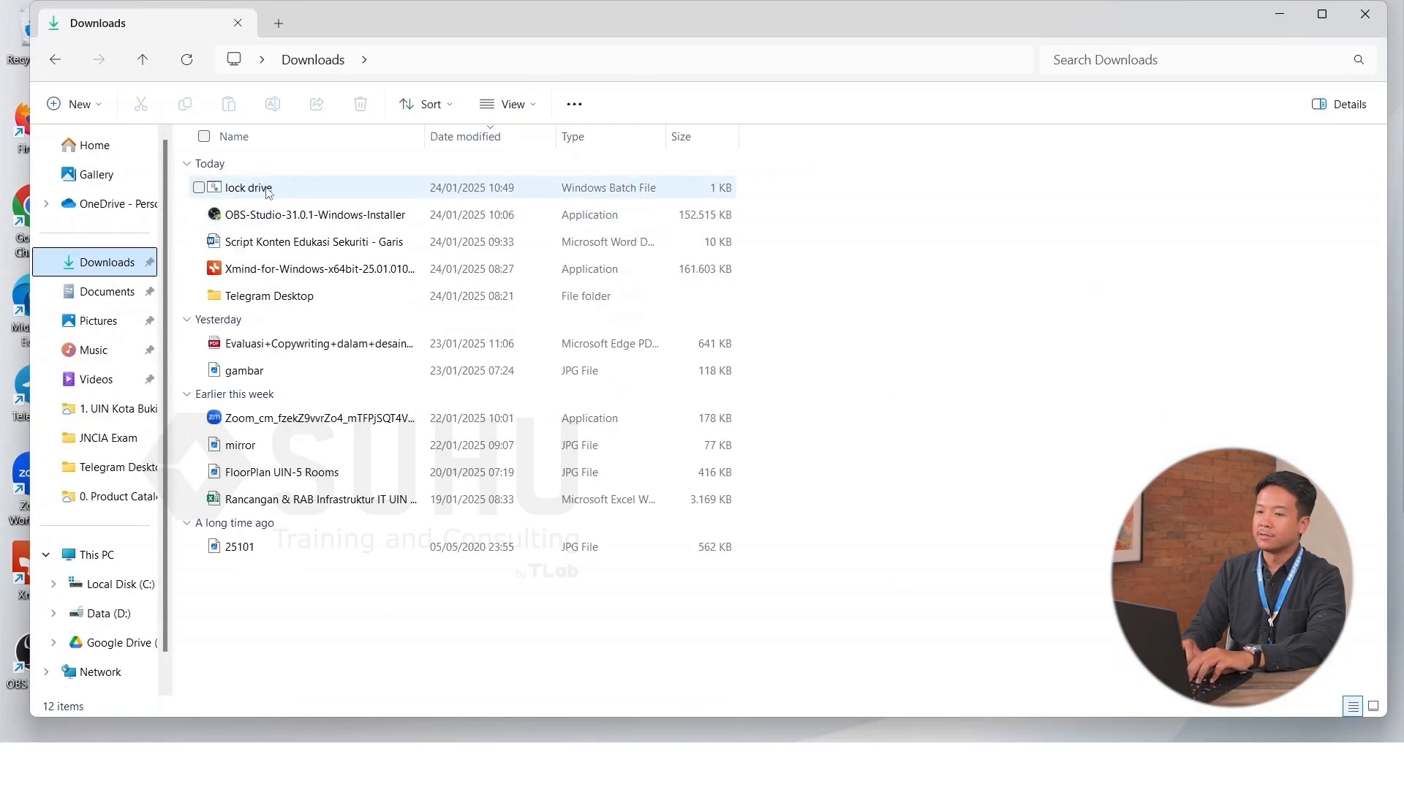
left_click(268, 190)
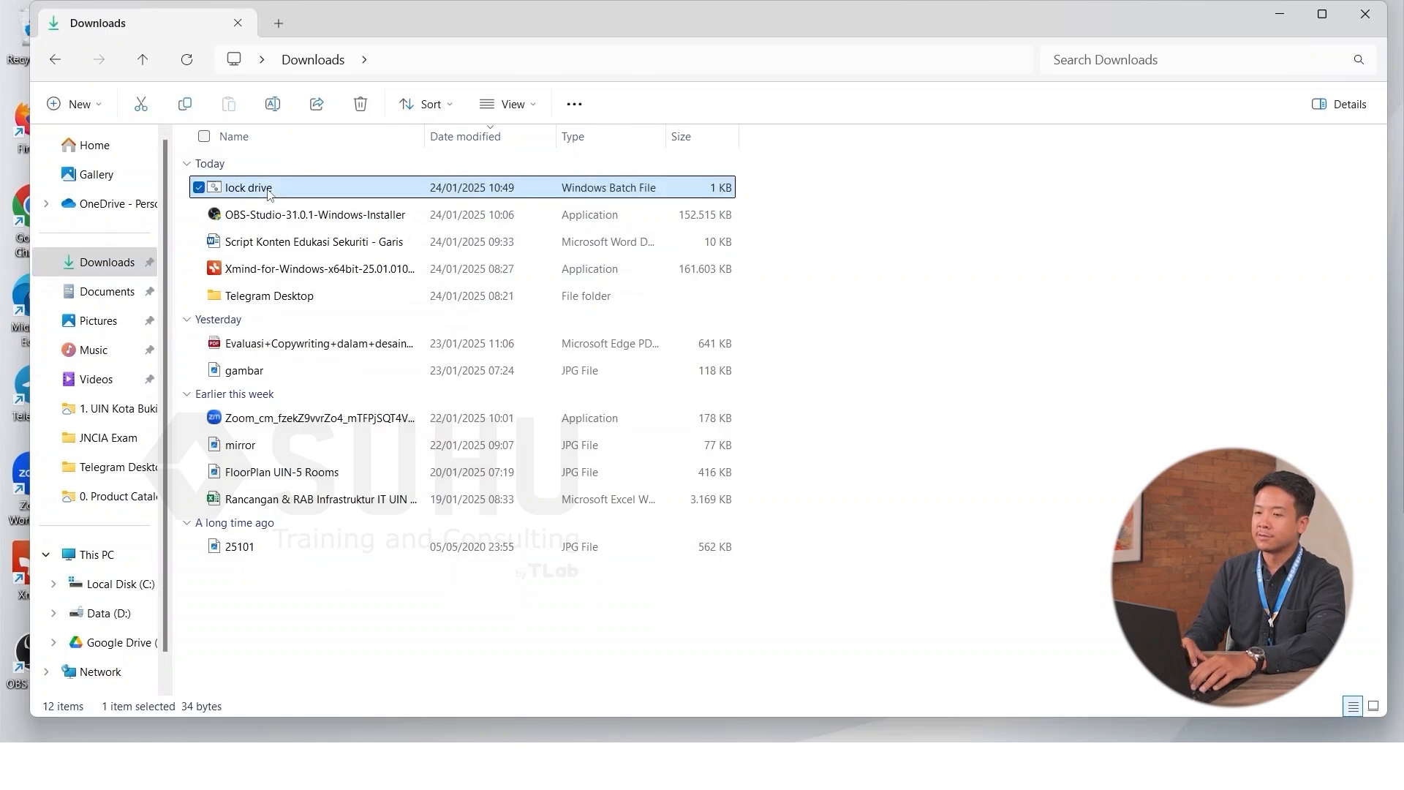
double_click(268, 190)
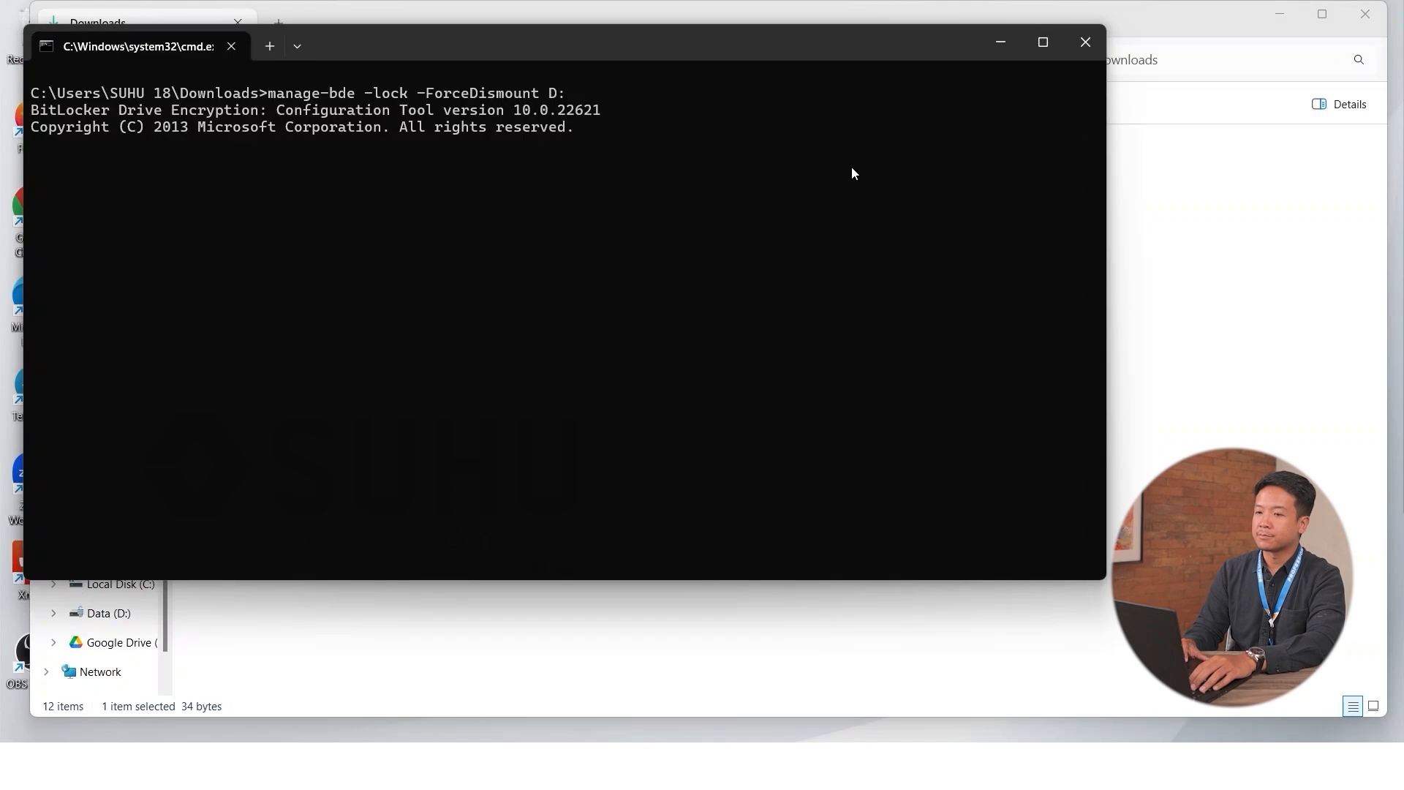
left_click(1080, 44)
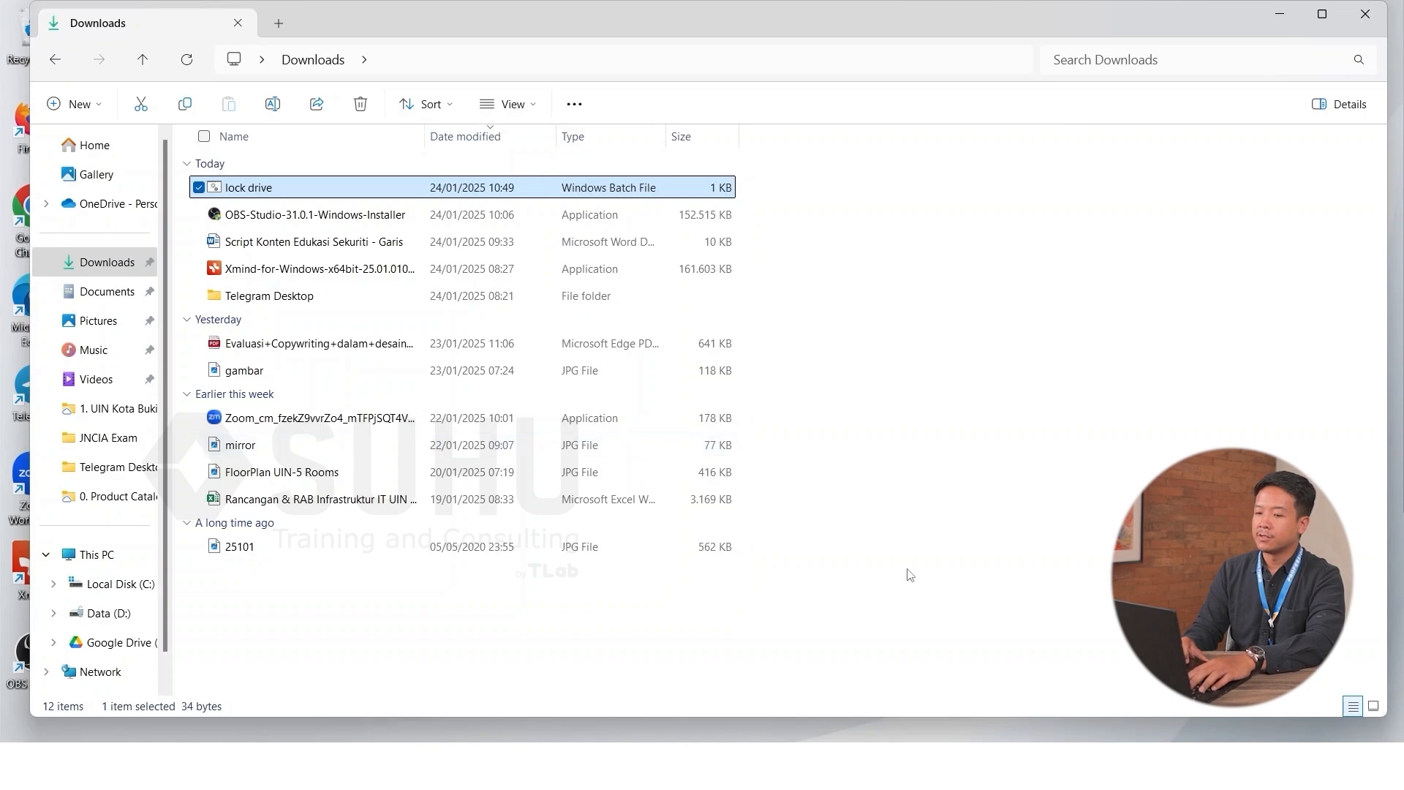
key("super+e")
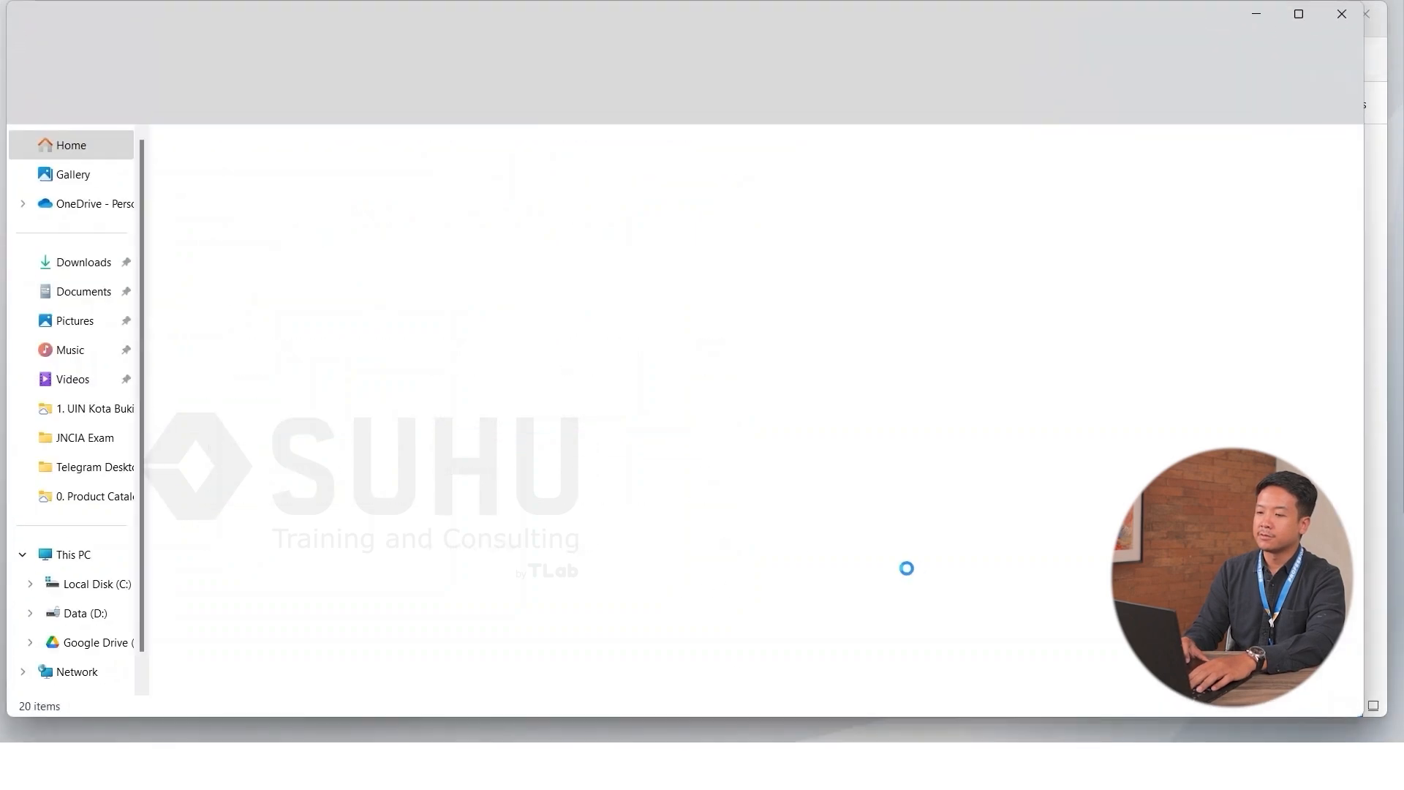
Step: Check the drives in This PC, then run lock drive.bat from Downloads as administrator
left_click(57, 560)
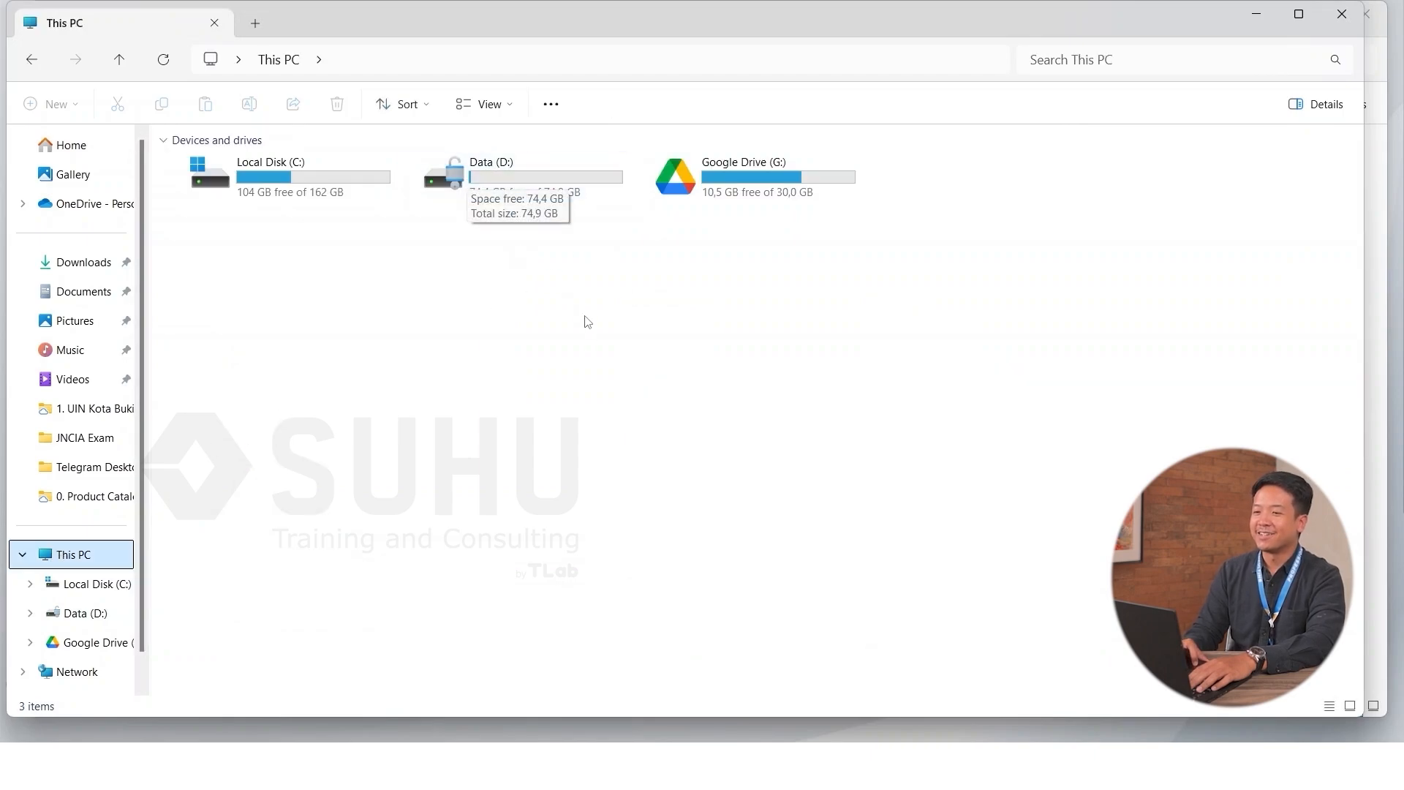
left_click(1262, 19)
left_click(1263, 19)
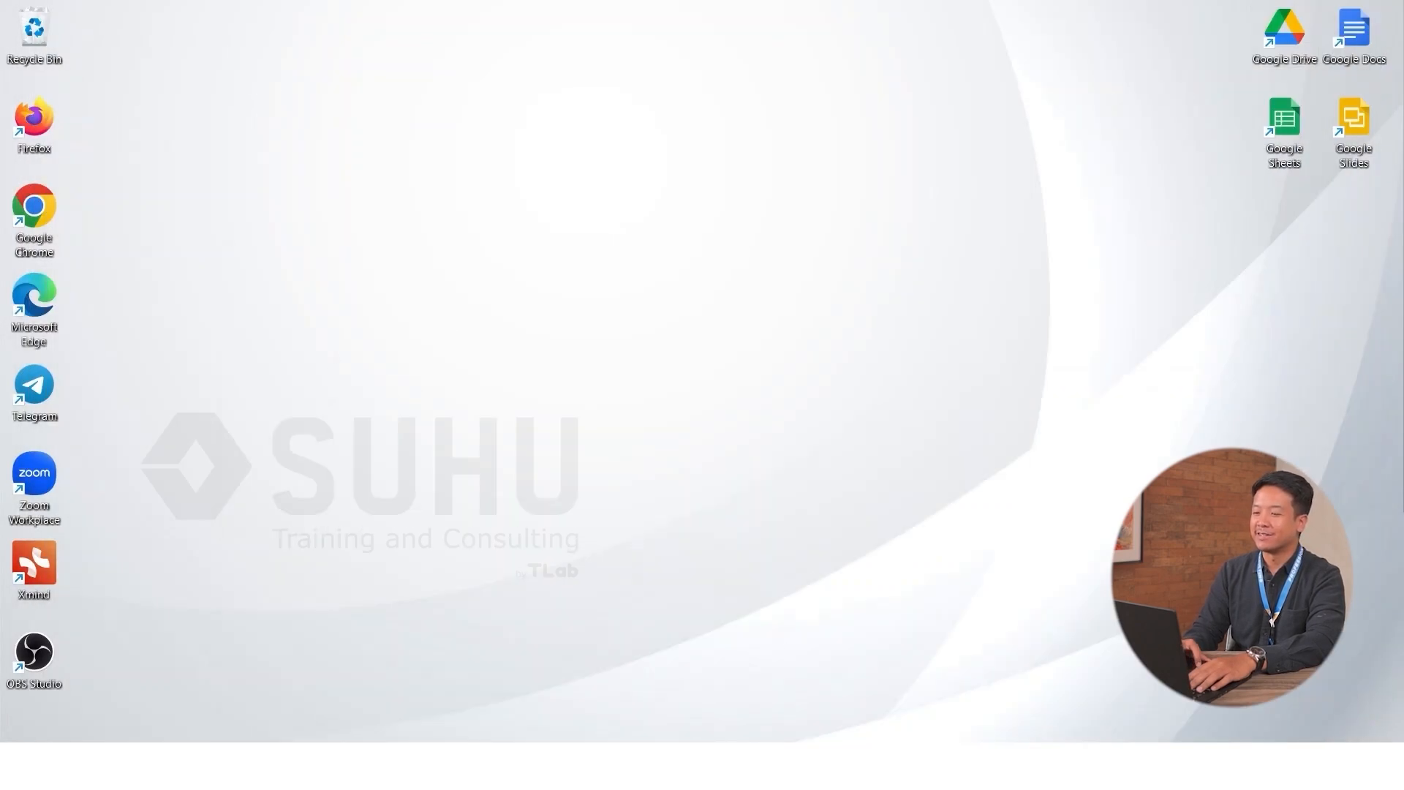
mouse_move(651, 738)
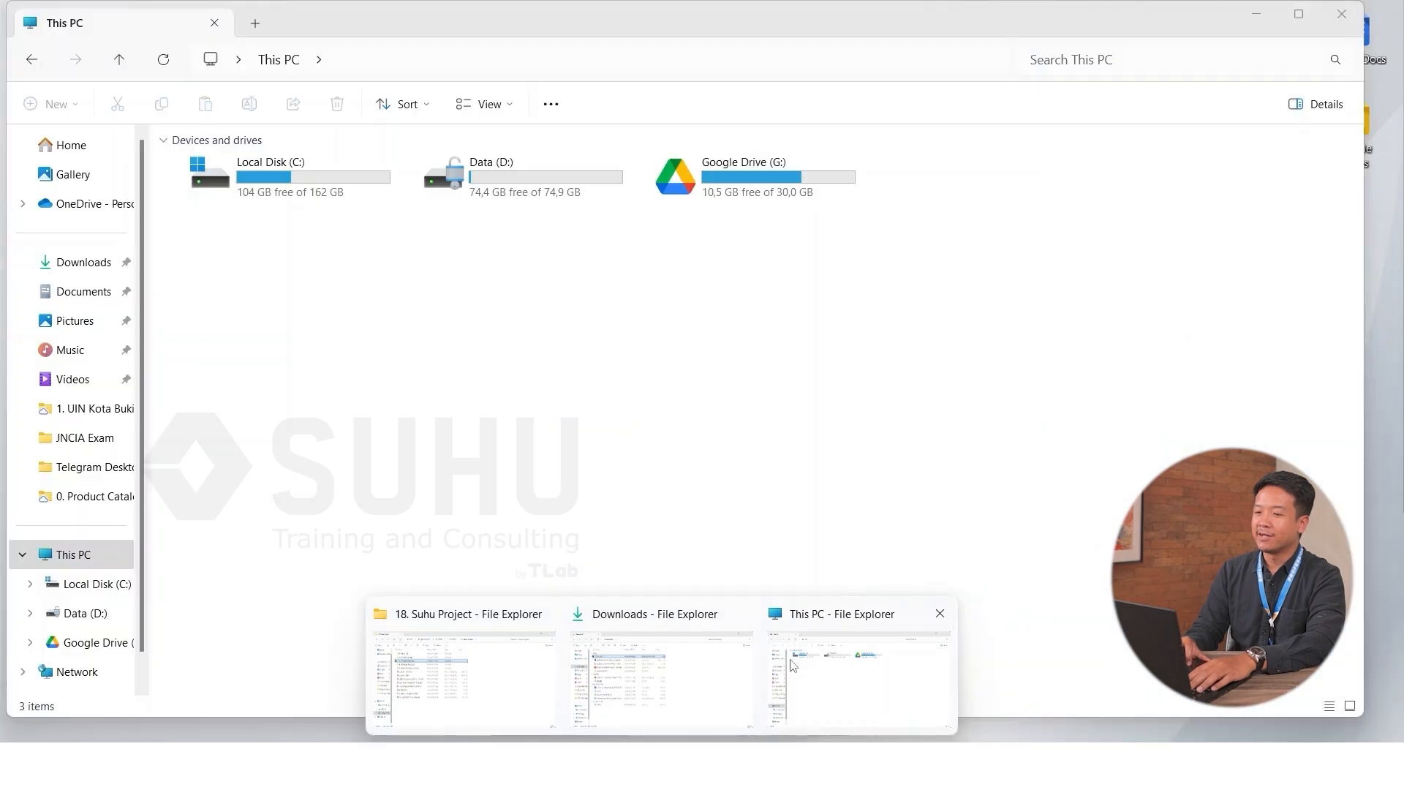
left_click(665, 664)
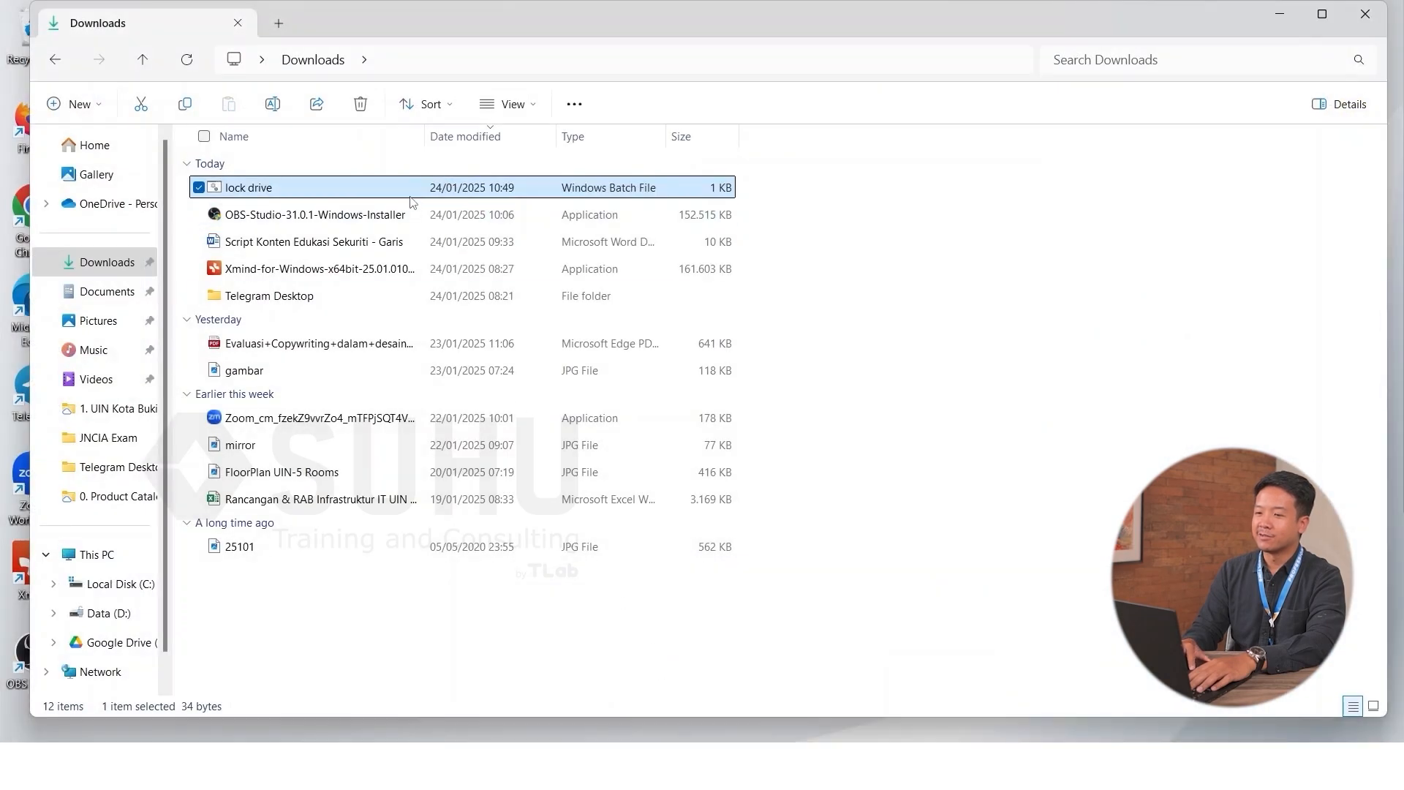
right_click(412, 202)
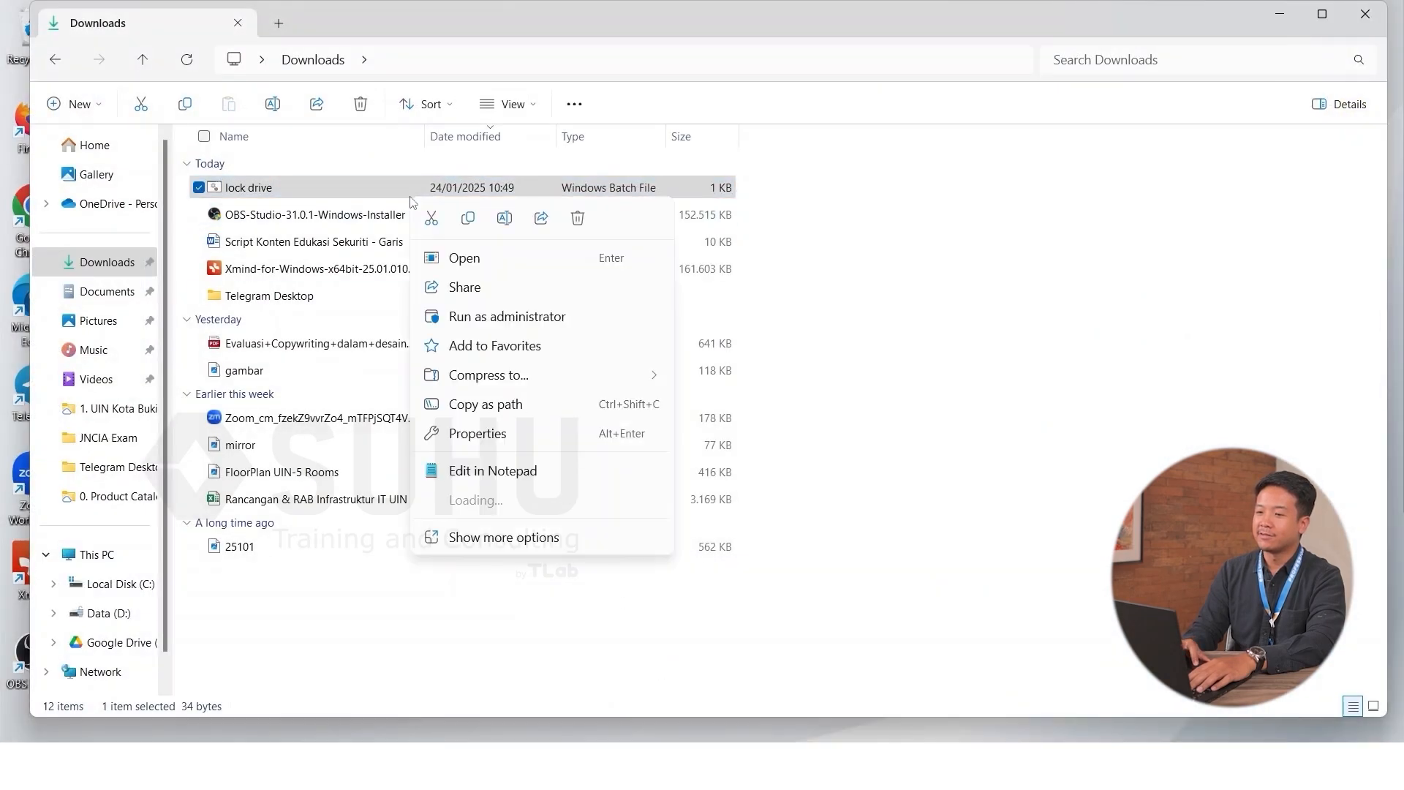
left_click(519, 322)
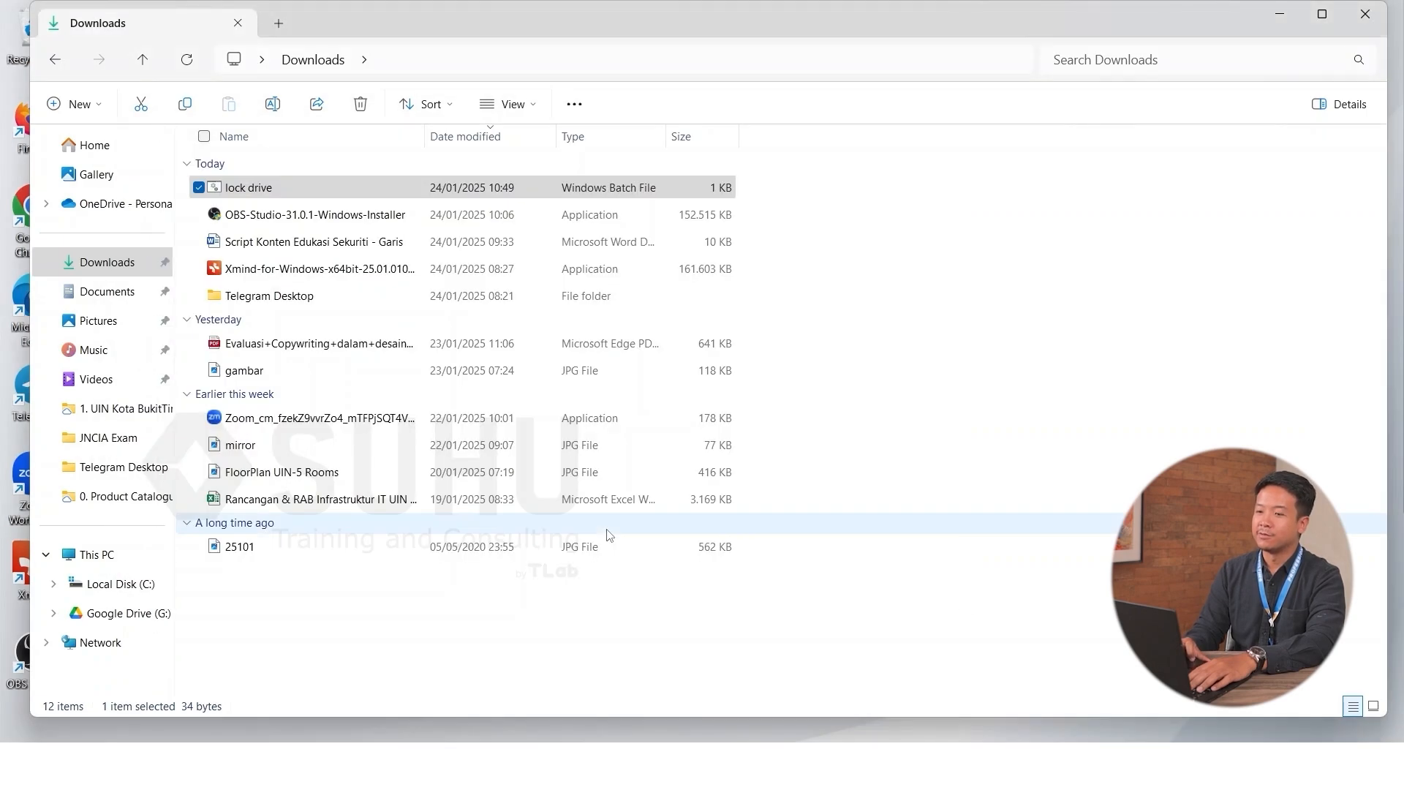
Step: Unlock D: from This PC with its BitLocker password and open Data (D:) to see its folders
left_click(106, 562)
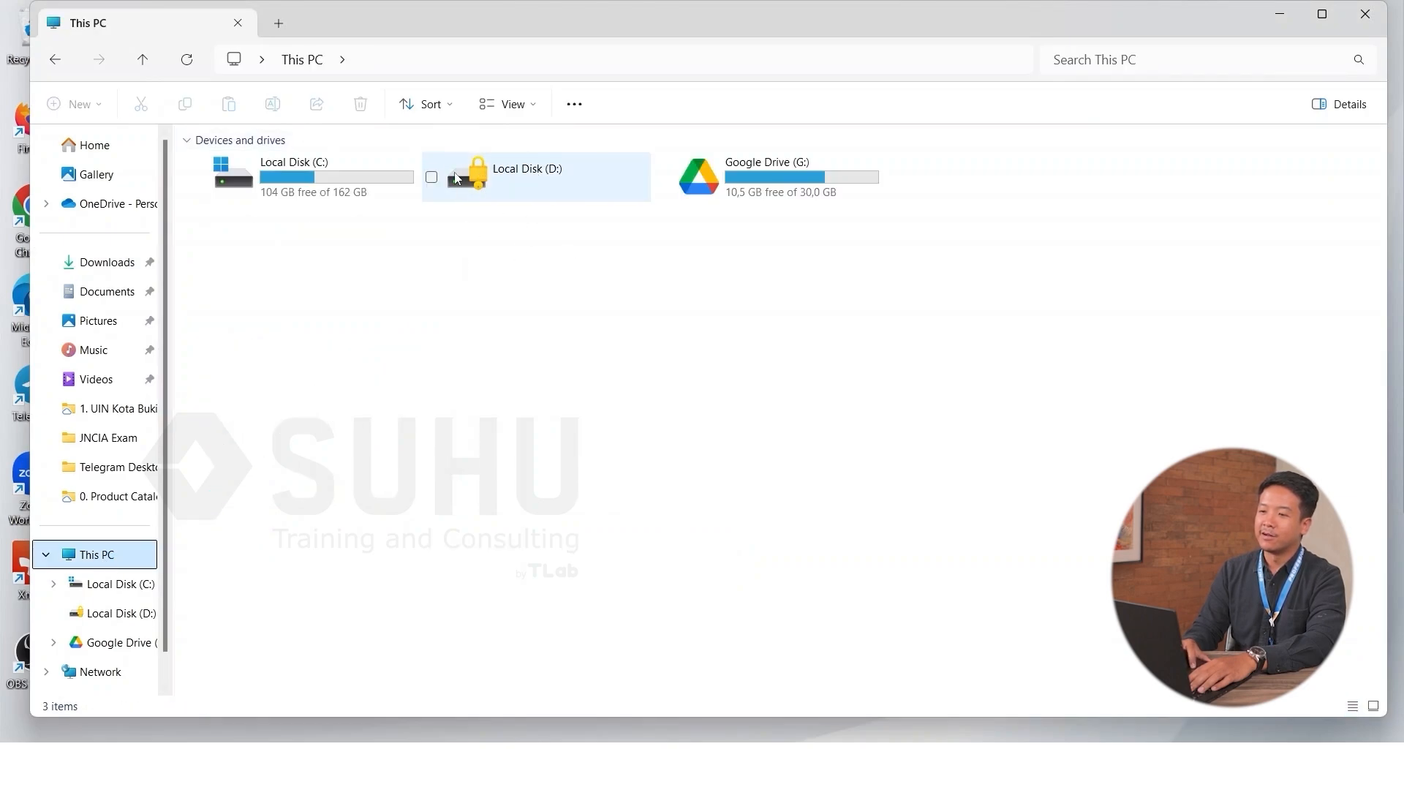
double_click(524, 188)
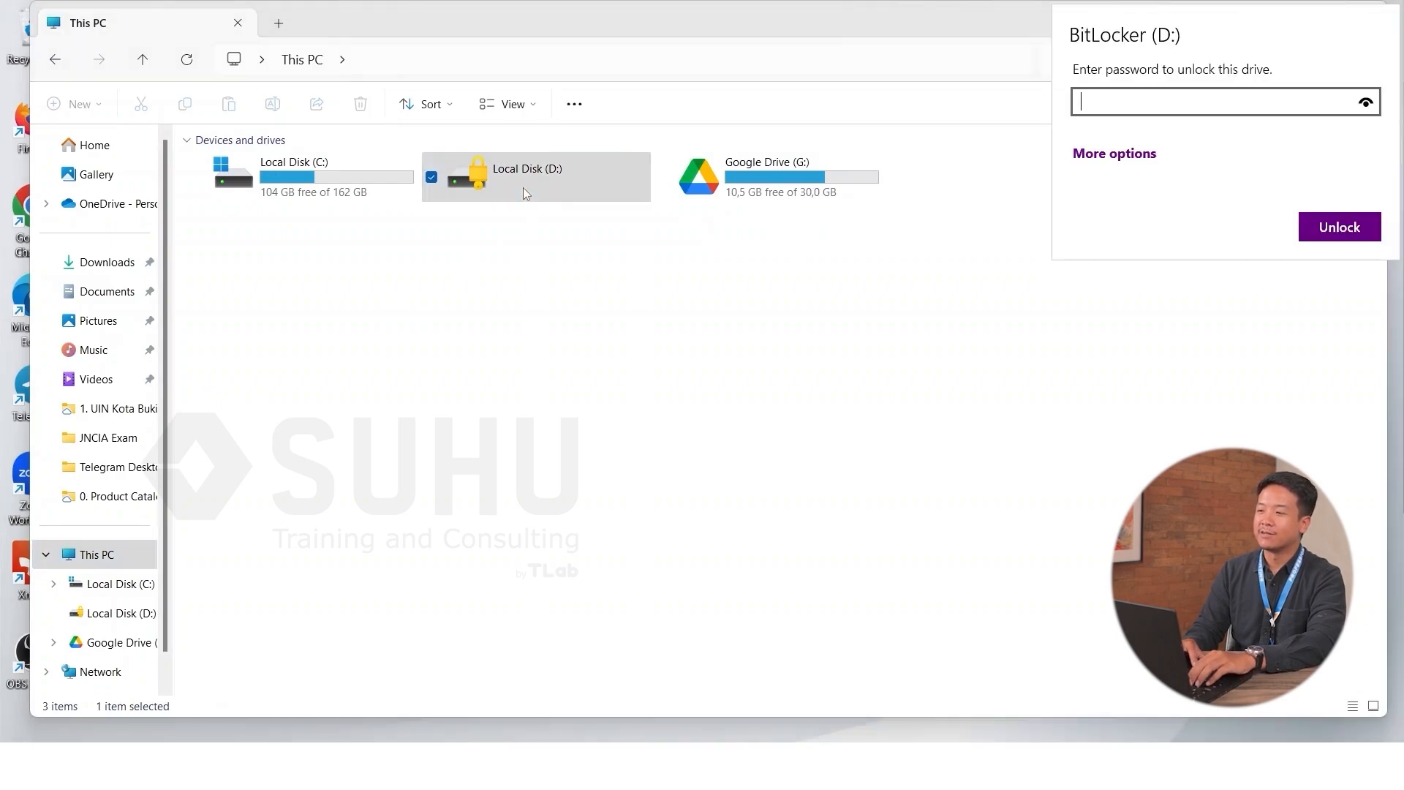
type("•••••••••")
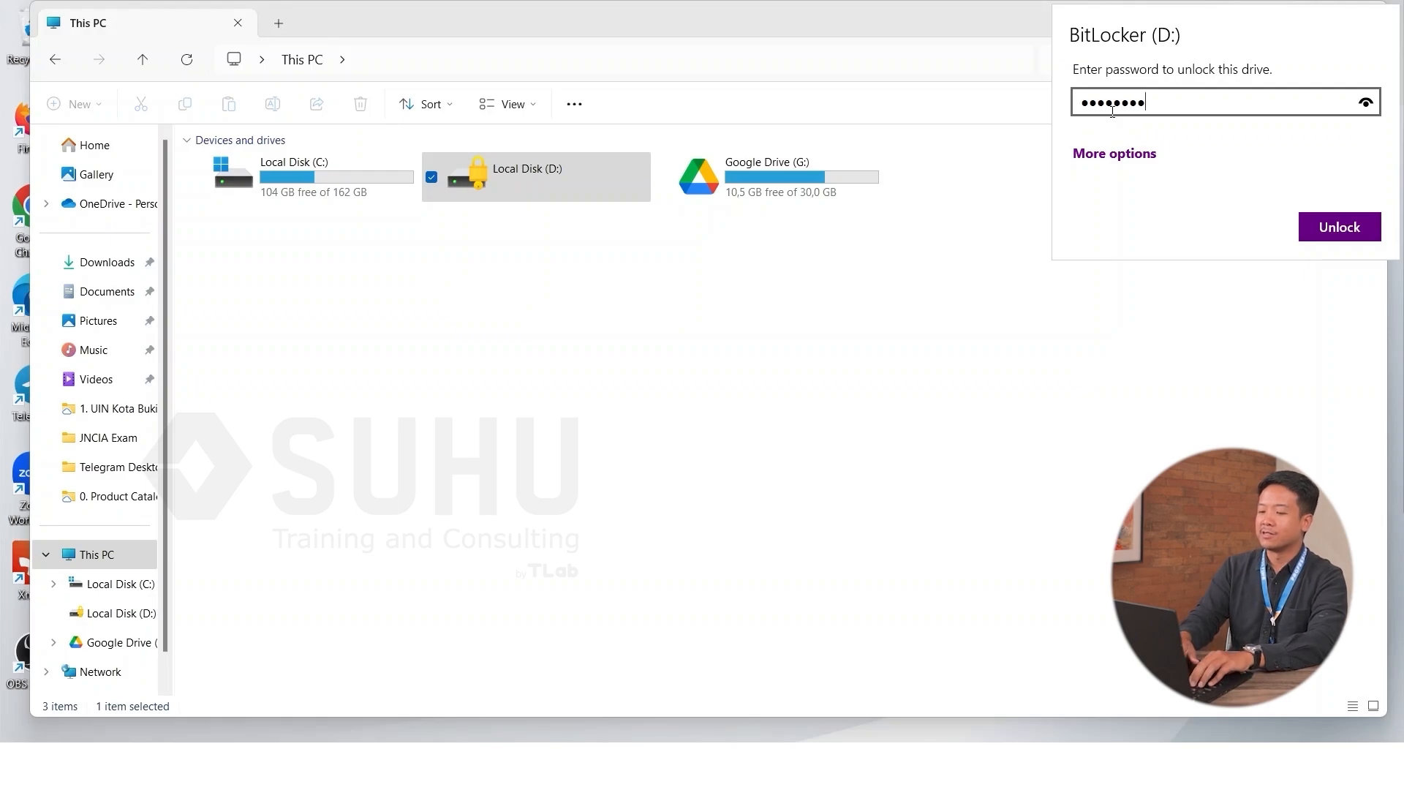
type("•")
left_click(1349, 227)
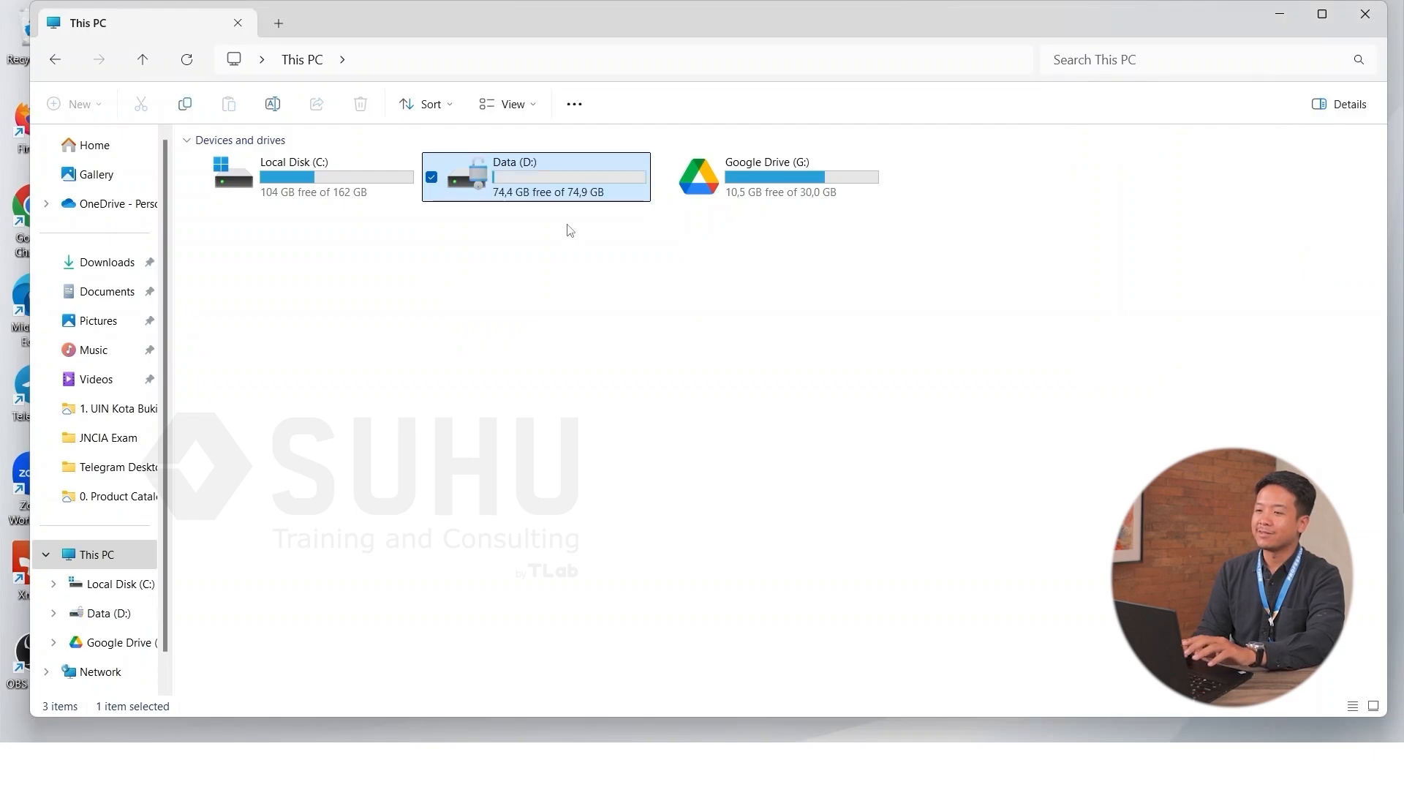
left_click(613, 324)
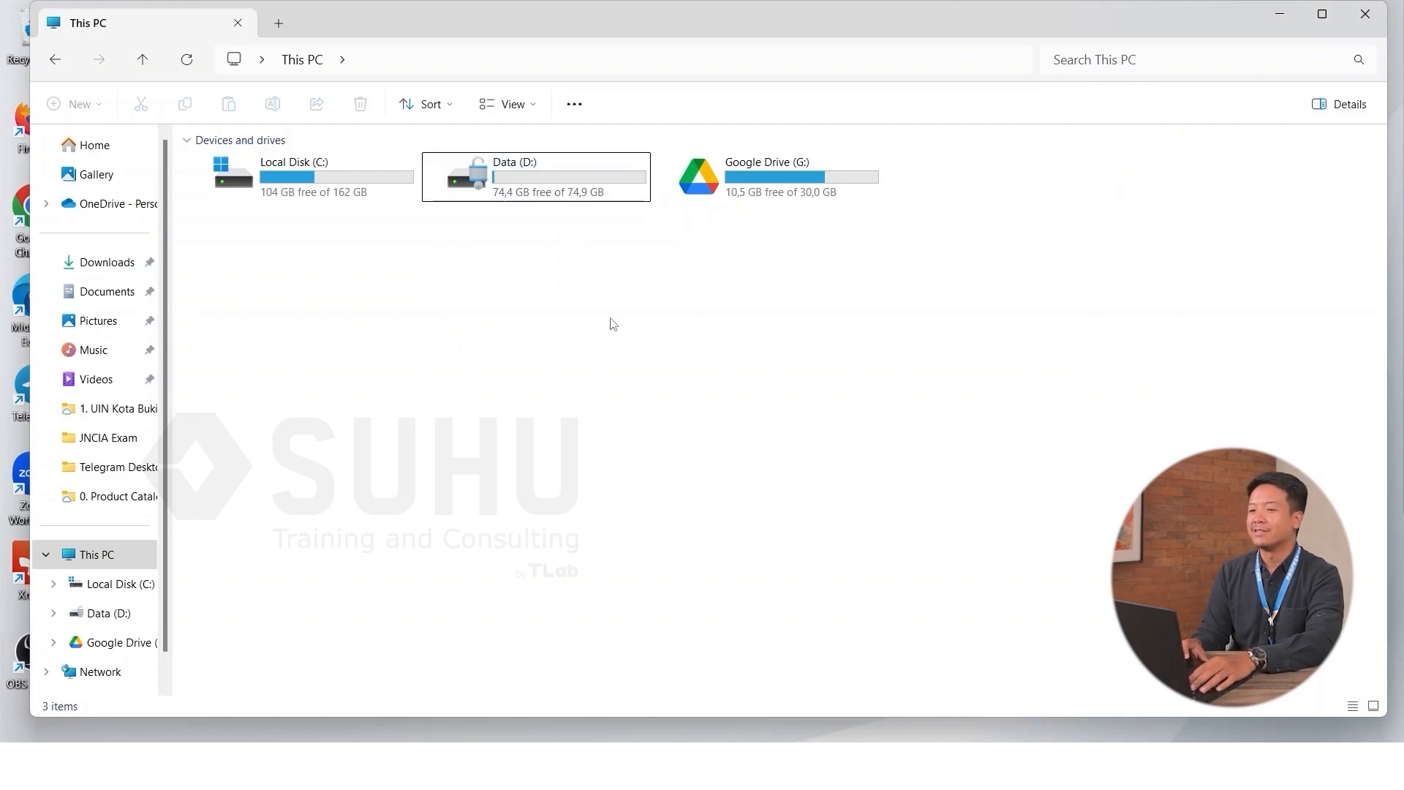
double_click(568, 177)
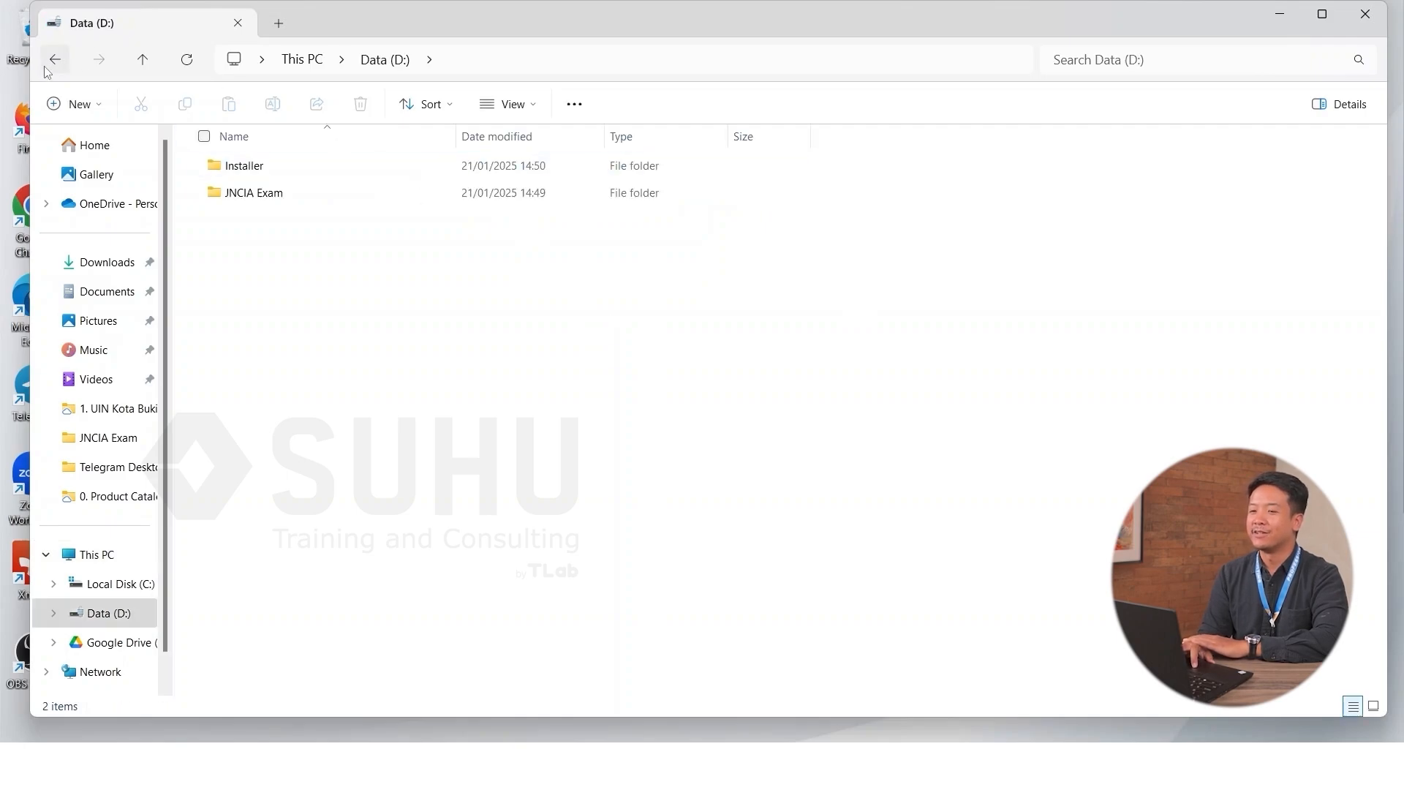